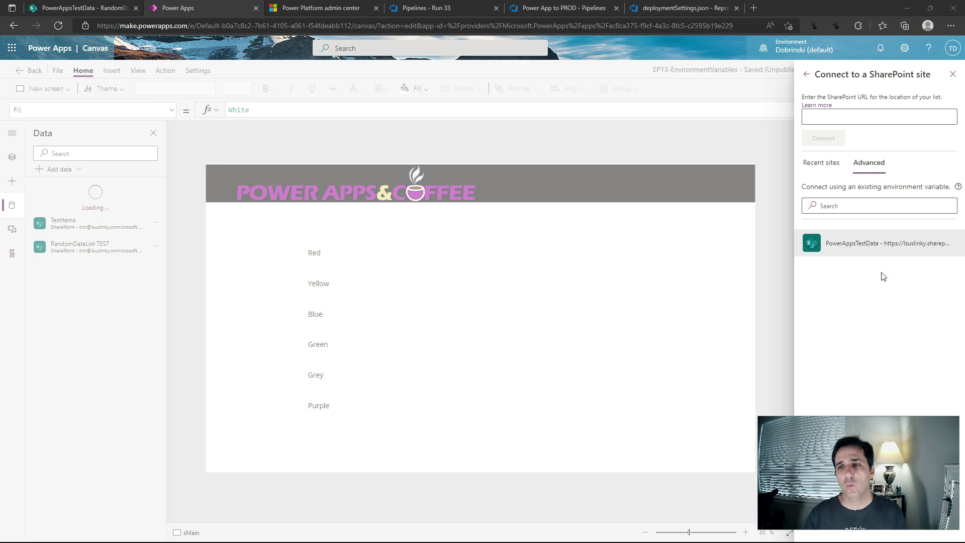
- Cancel the SharePoint site connection, close the EP13-EnvironmentVariables app, and open the Variables solution
click(953, 74)
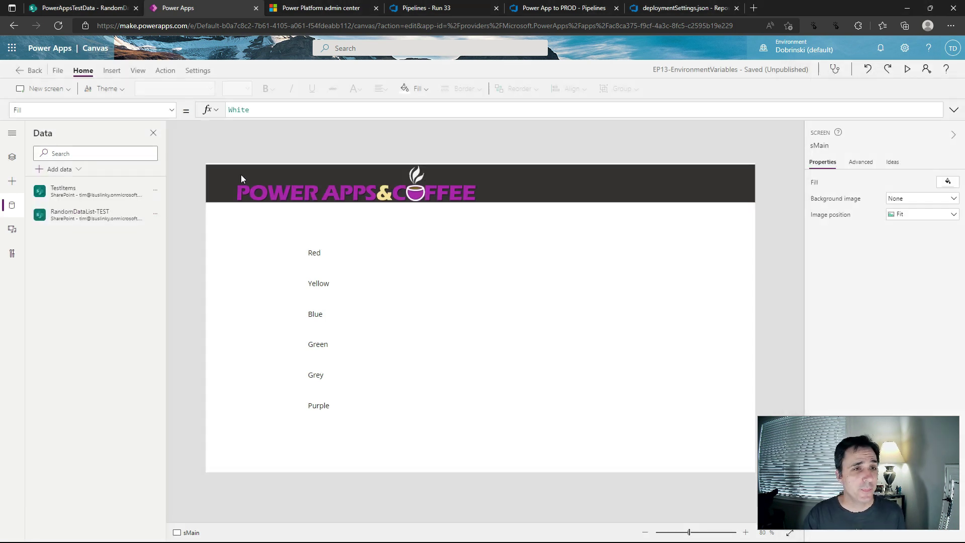
click(58, 71)
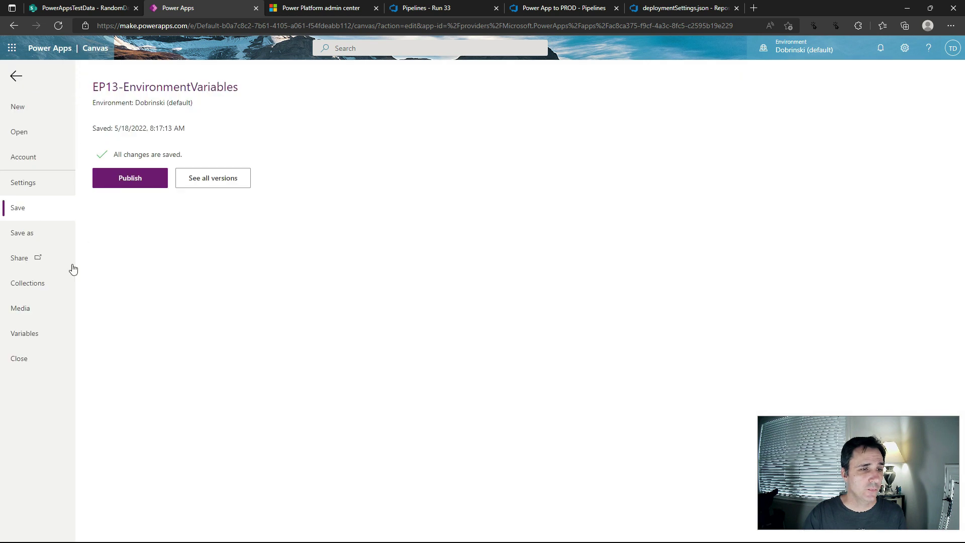
click(26, 358)
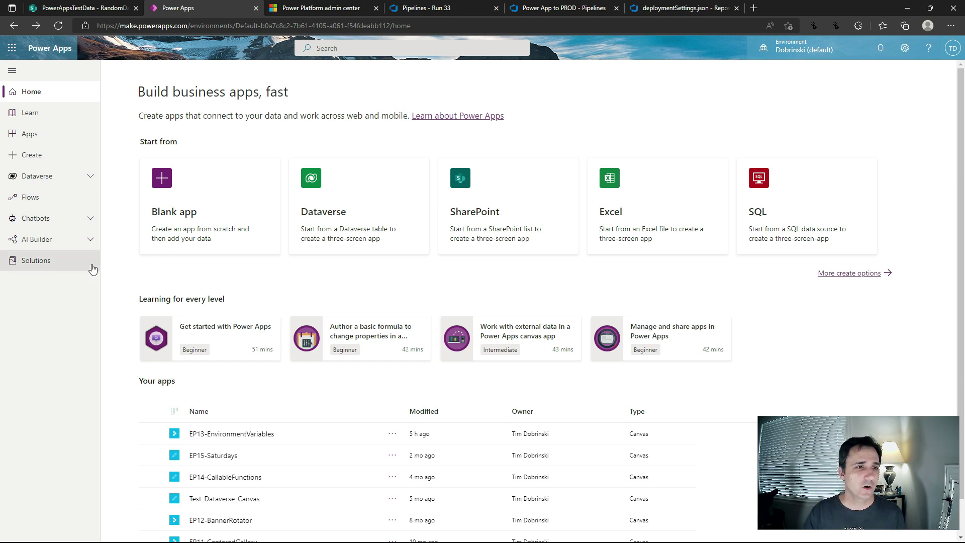
click(38, 266)
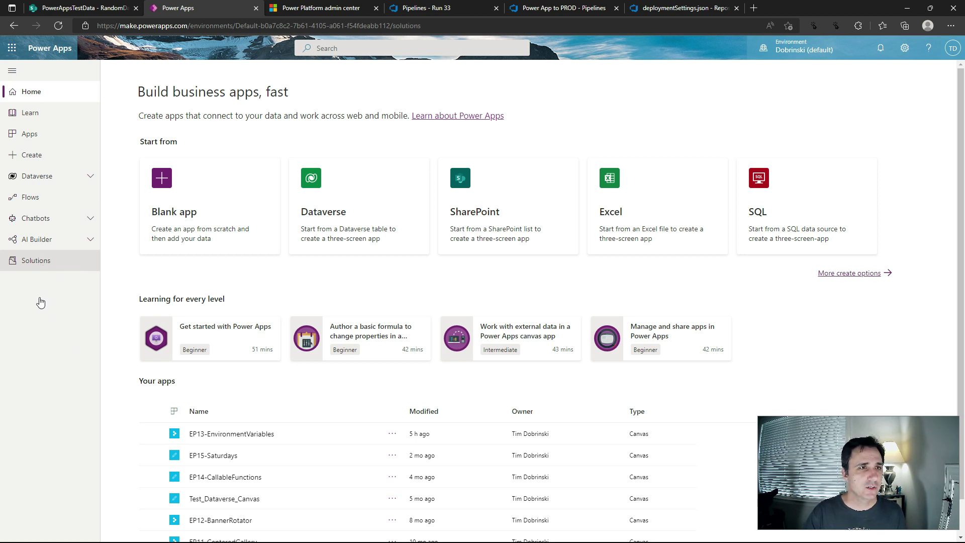
click(140, 246)
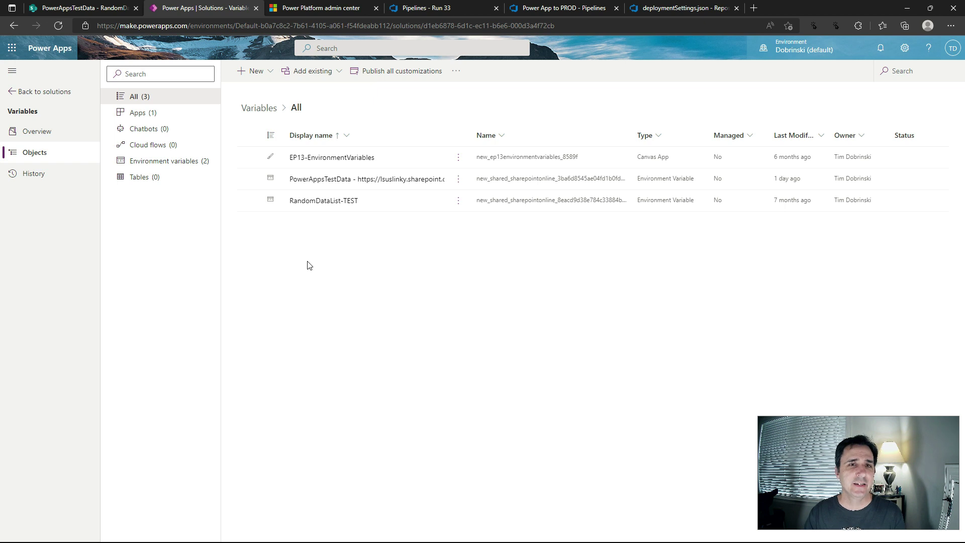
click(335, 75)
mouse_move(348, 129)
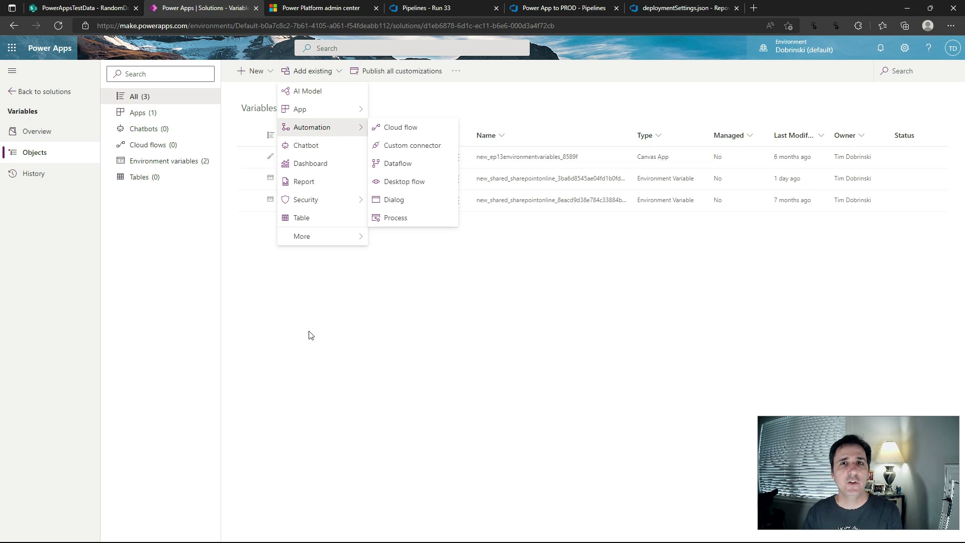
click(396, 341)
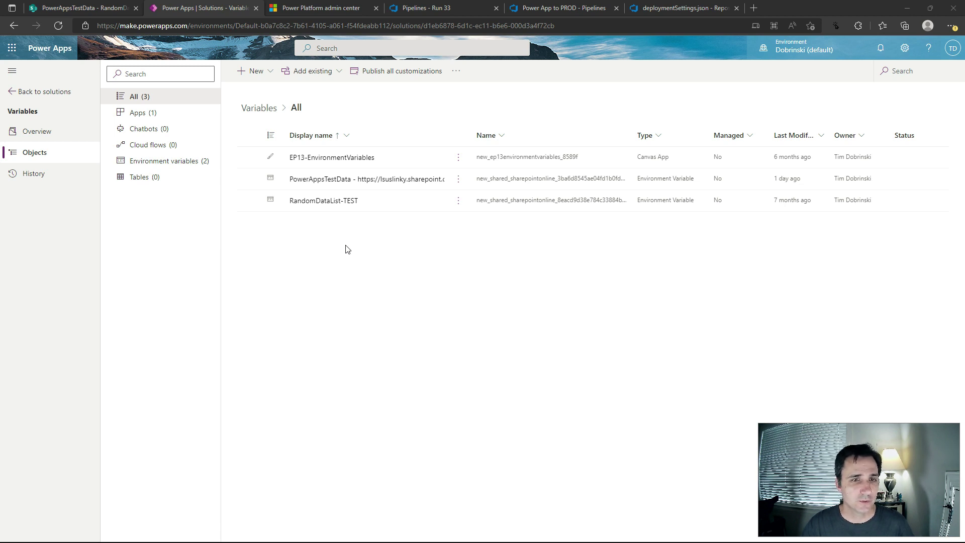
- Create an automated cloud flow in the solution with the SharePoint trigger "When an item is created"
click(261, 71)
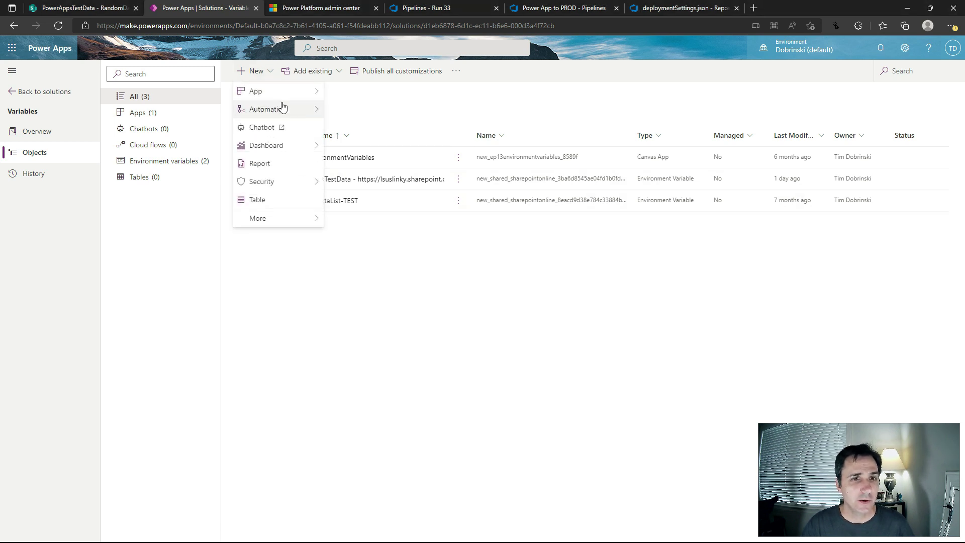
mouse_move(283, 108)
mouse_move(352, 115)
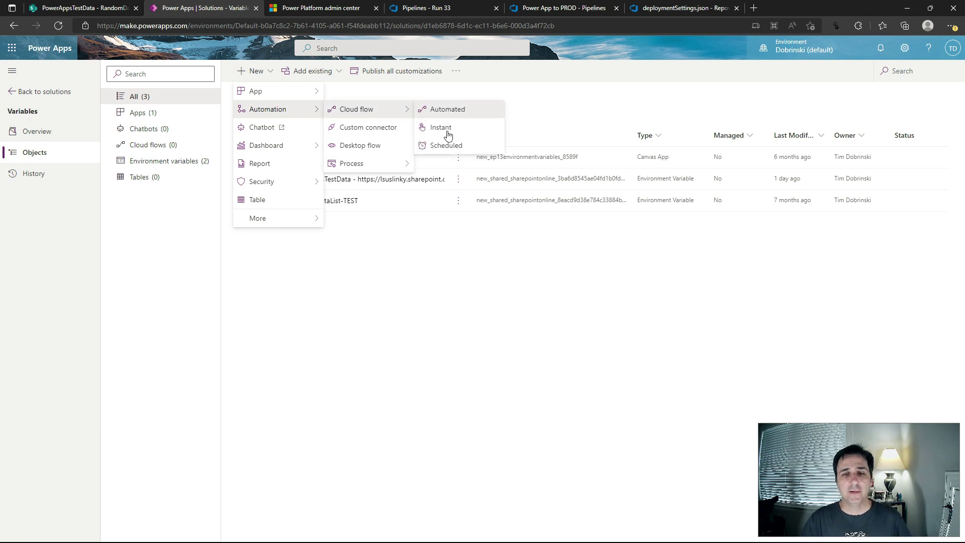
click(445, 109)
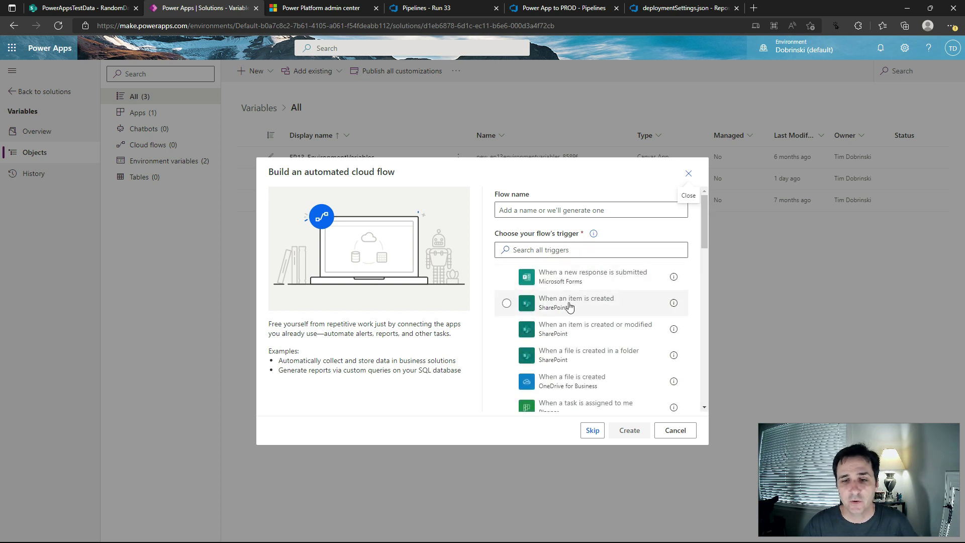
click(570, 306)
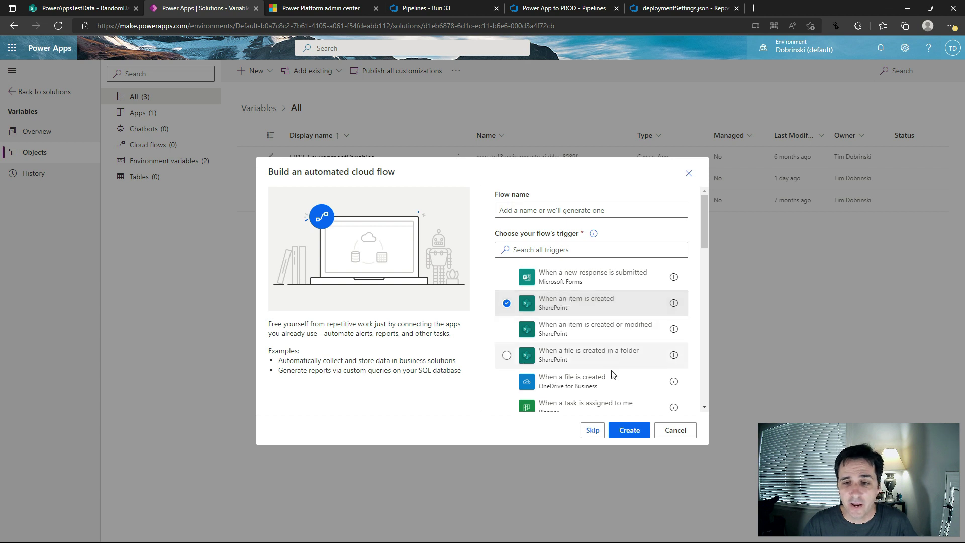
click(629, 430)
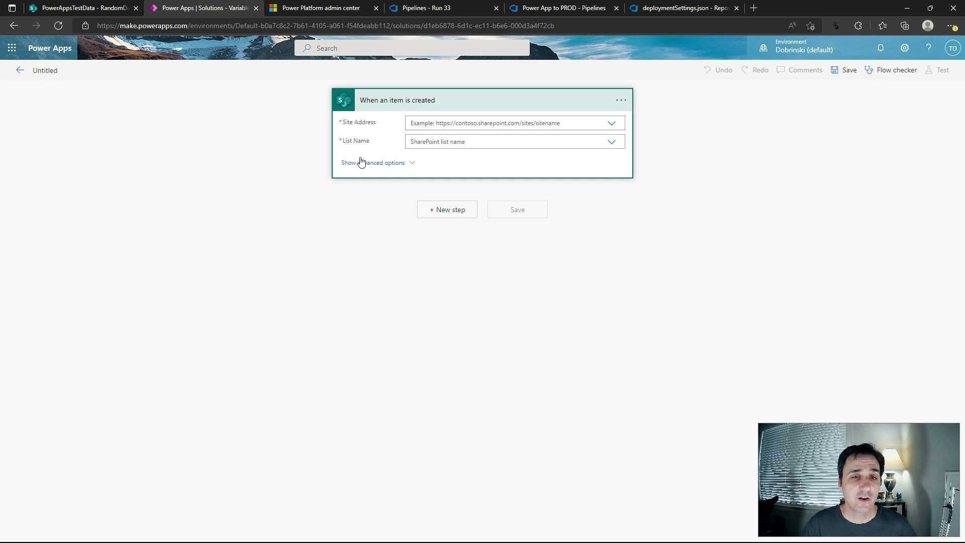
- Show the trigger's advanced options and choose to enter a custom value for its site address
click(374, 169)
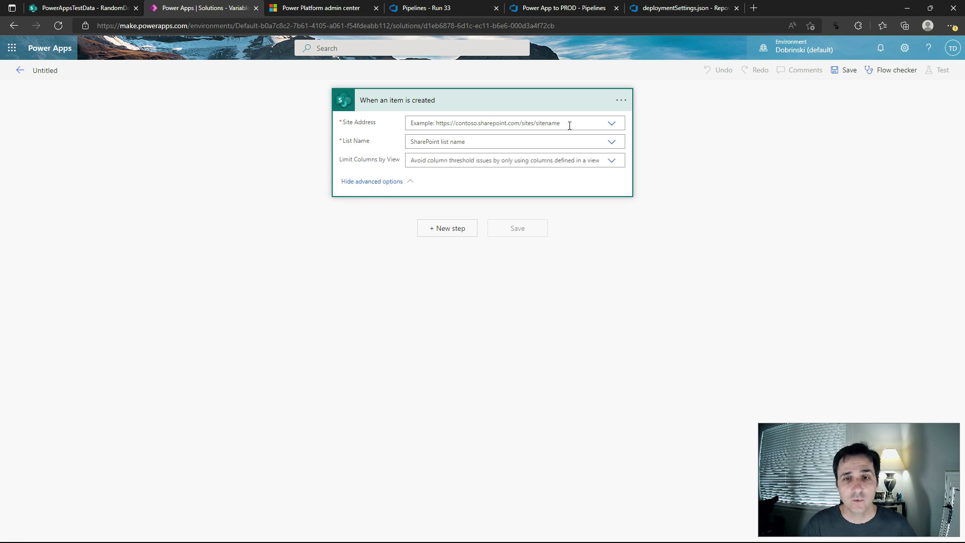
click(611, 123)
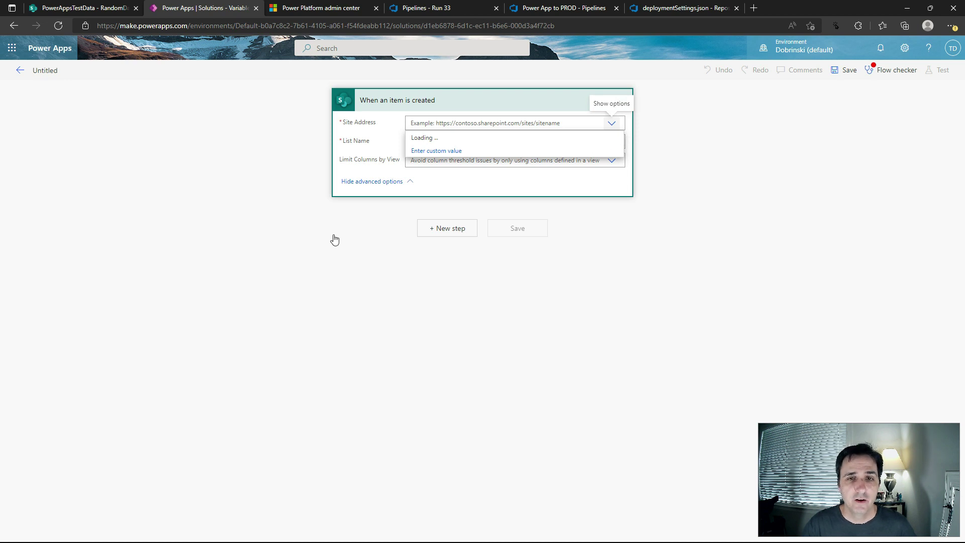
scroll(453, 212, down, 2)
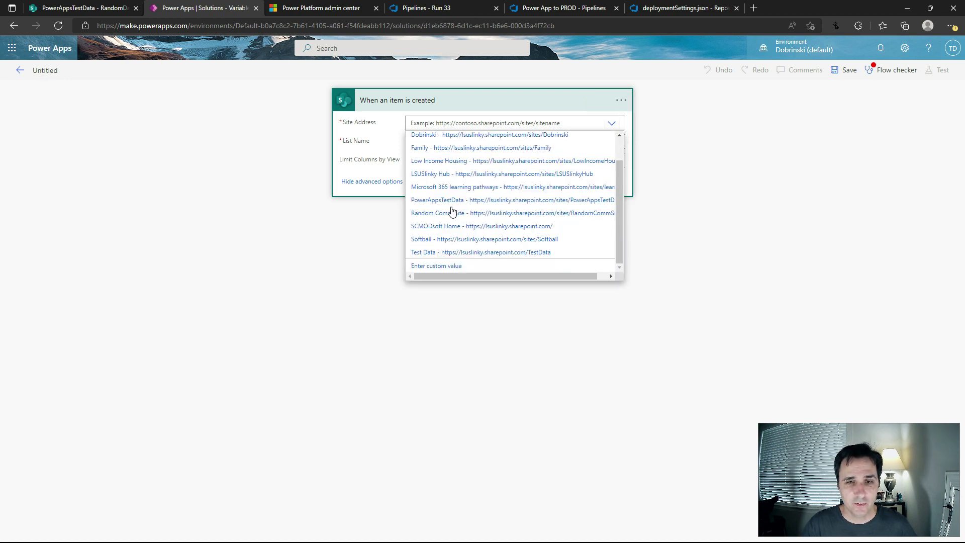
click(437, 266)
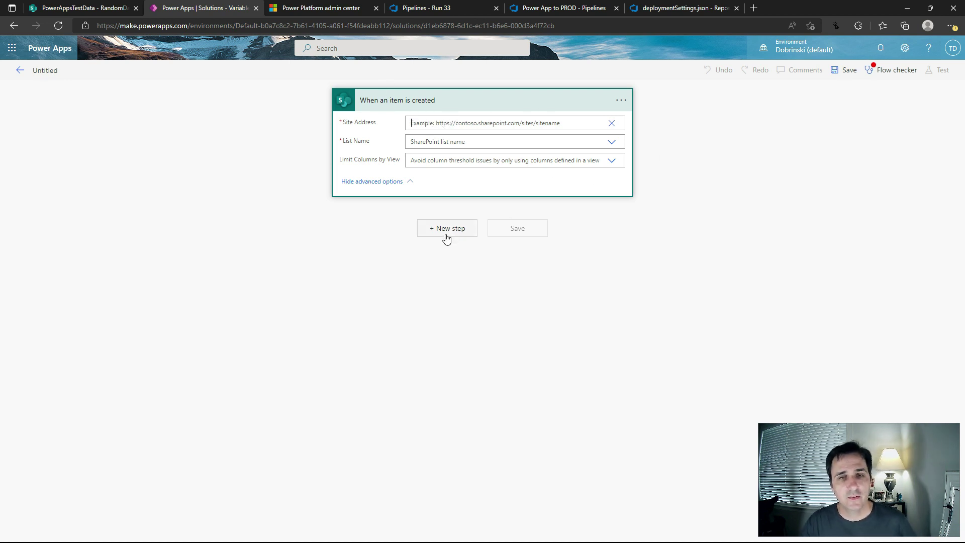
- Search the operations for "sharepoint" and add the Get items action below the item-created trigger
click(465, 245)
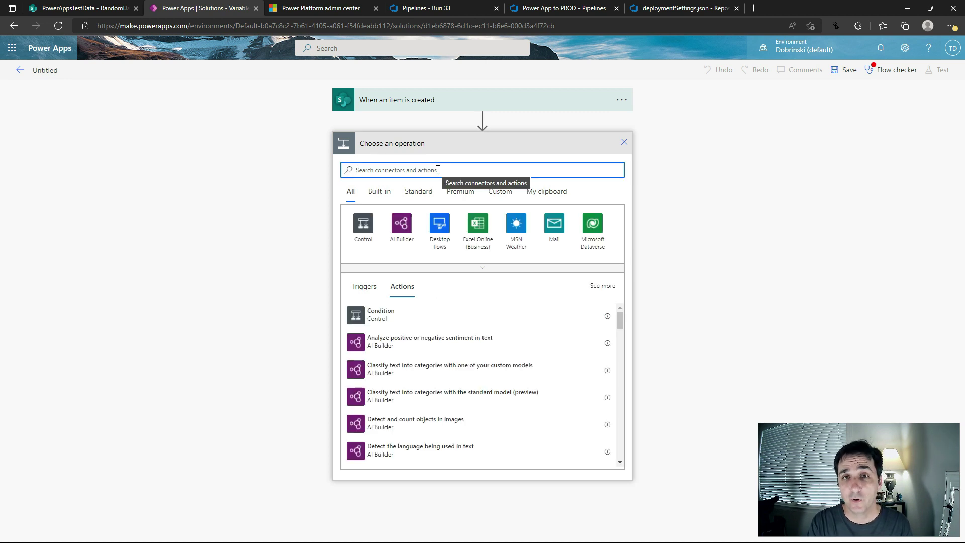
text(sharepoint)
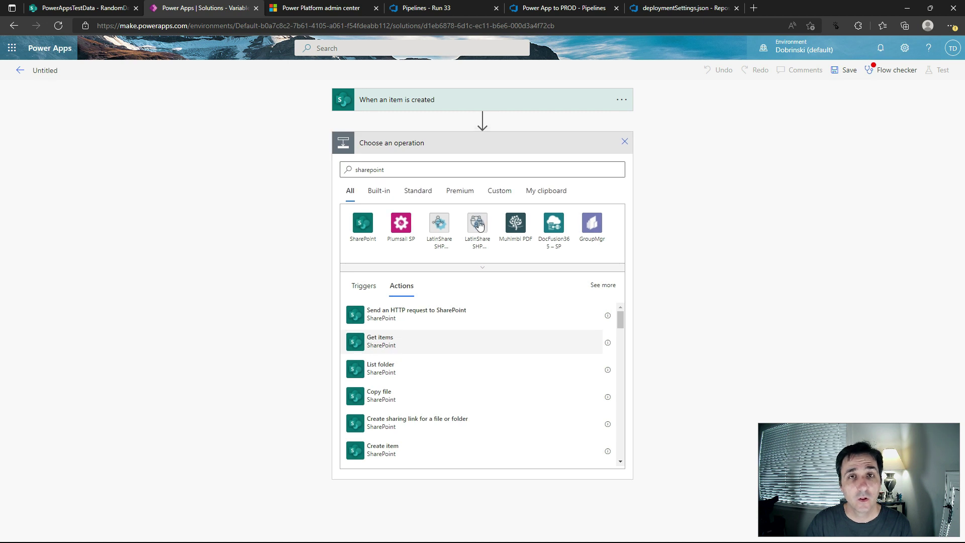
key(Return)
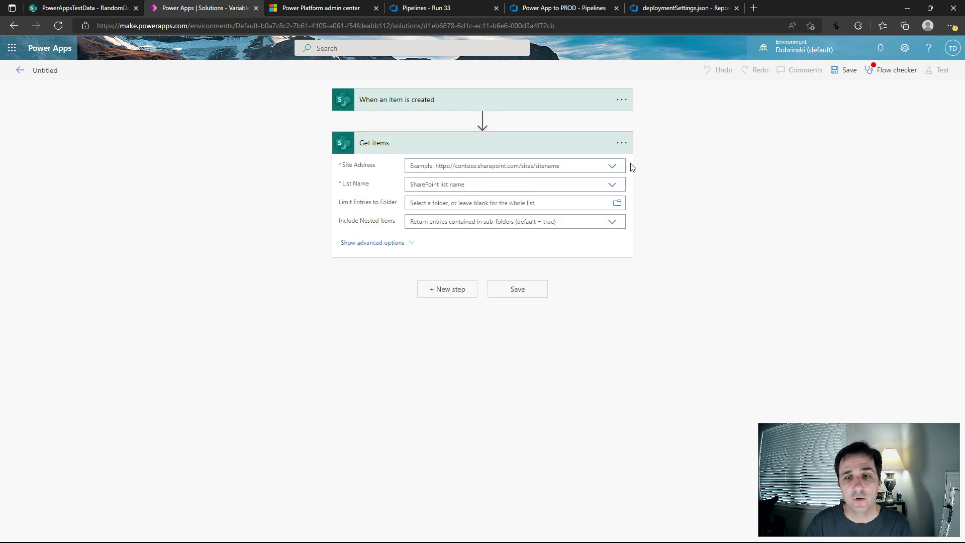
- Choose to enter a custom site address in Get items, and leave the unsaved flow to return to the solution
click(613, 166)
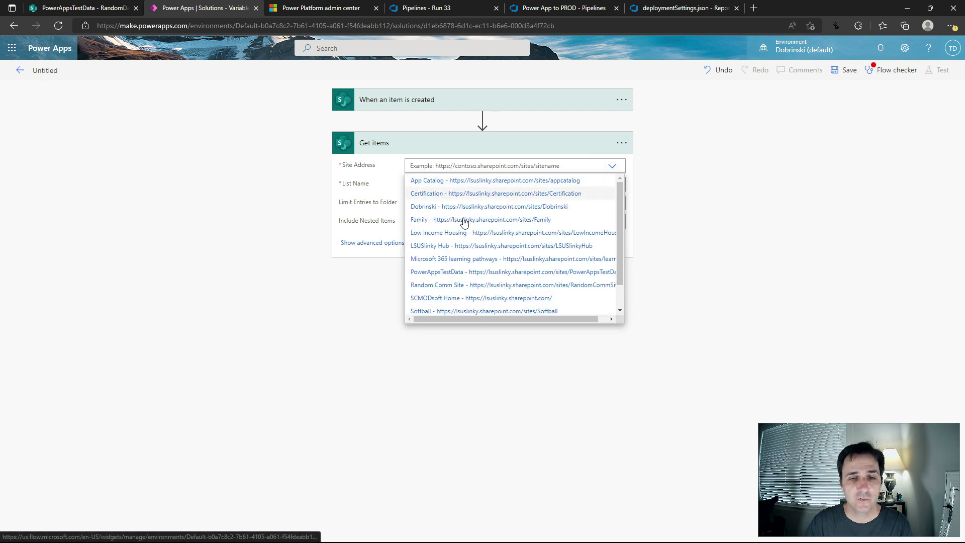
scroll(635, 280, down, 1)
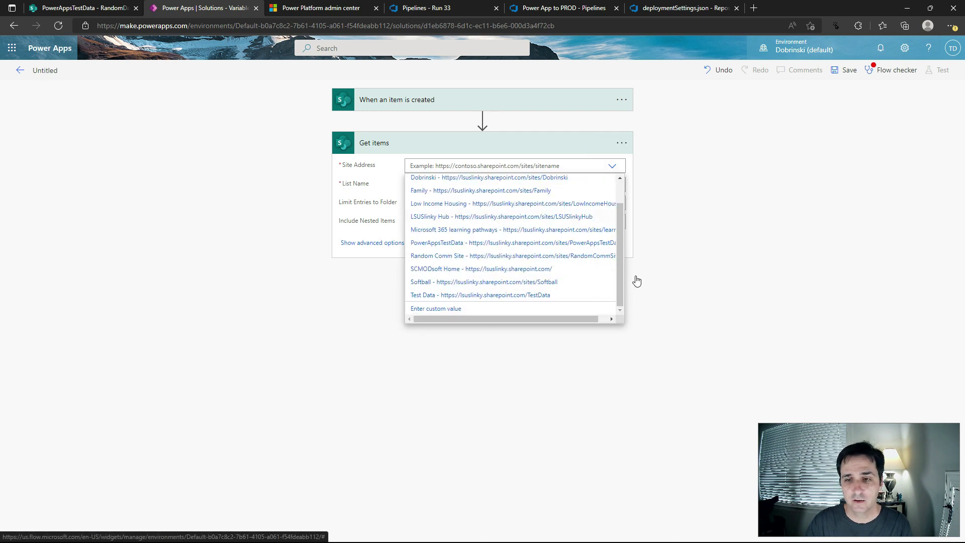
click(441, 308)
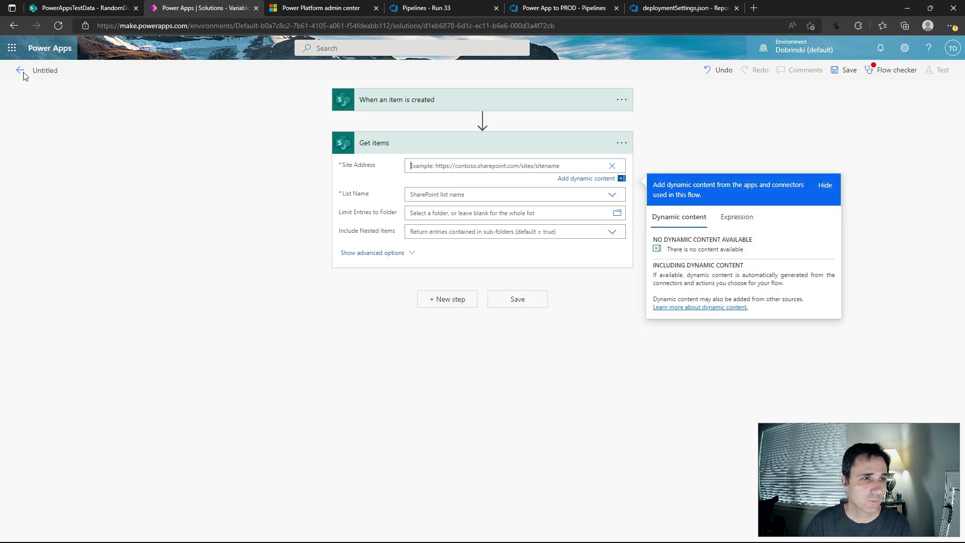
click(33, 126)
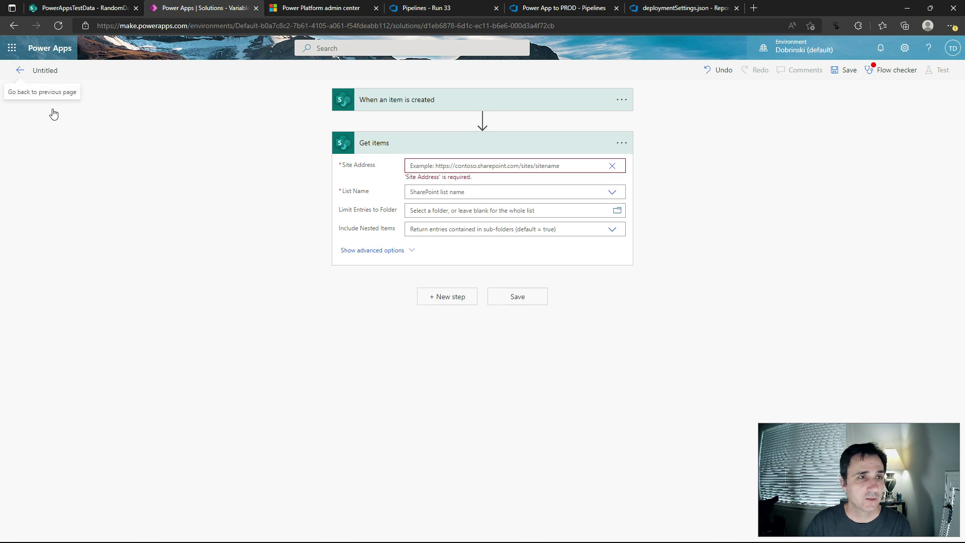
click(21, 71)
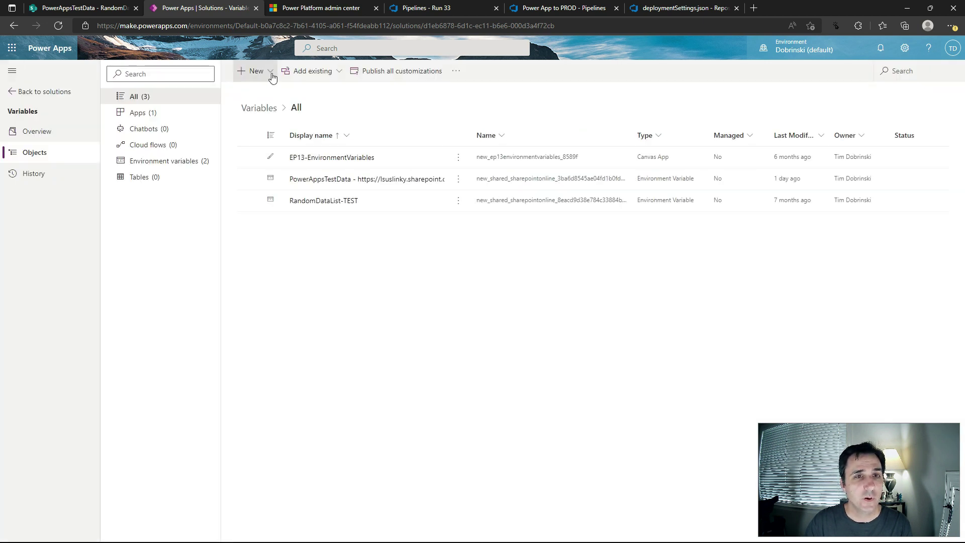
- Create an instant cloud flow in the solution with the "Manually trigger a flow" trigger
click(272, 76)
mouse_move(276, 92)
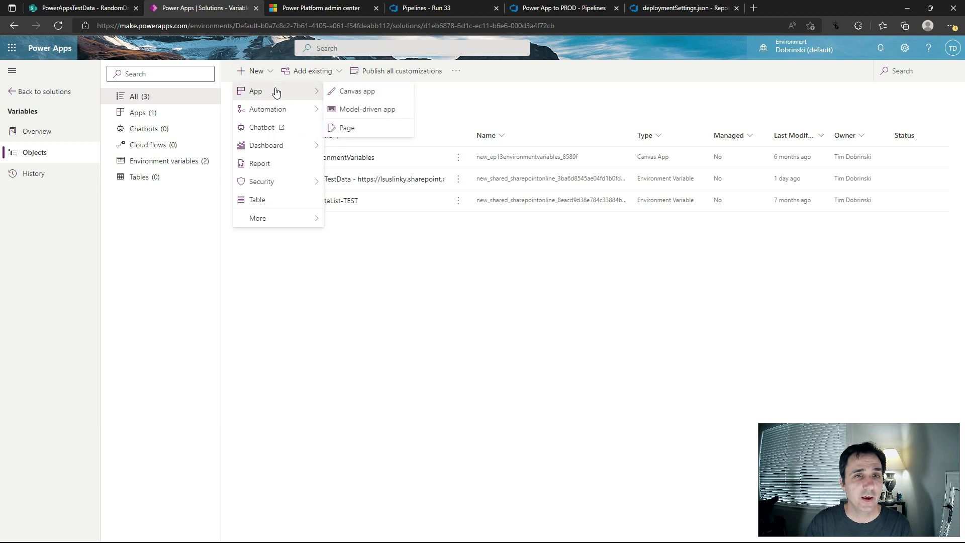
mouse_move(321, 110)
mouse_move(354, 111)
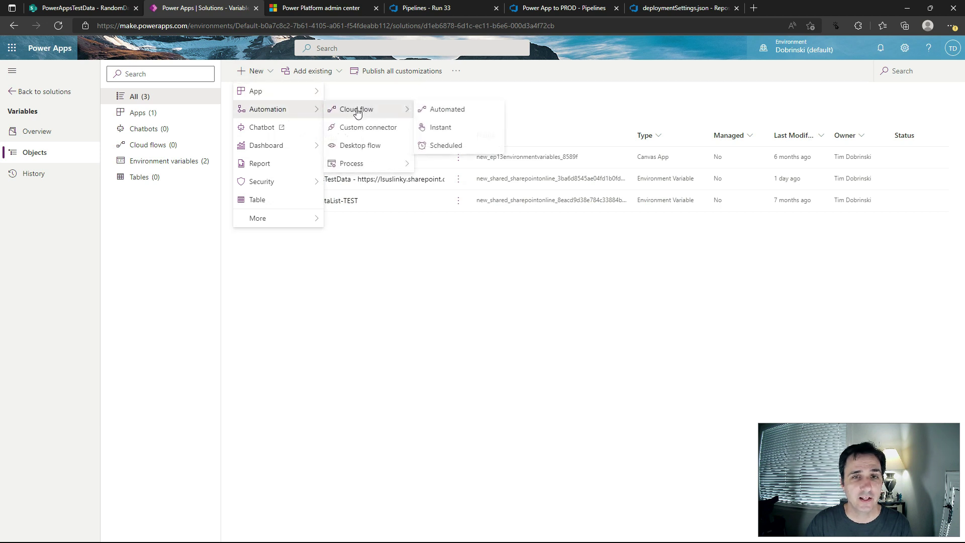
click(446, 129)
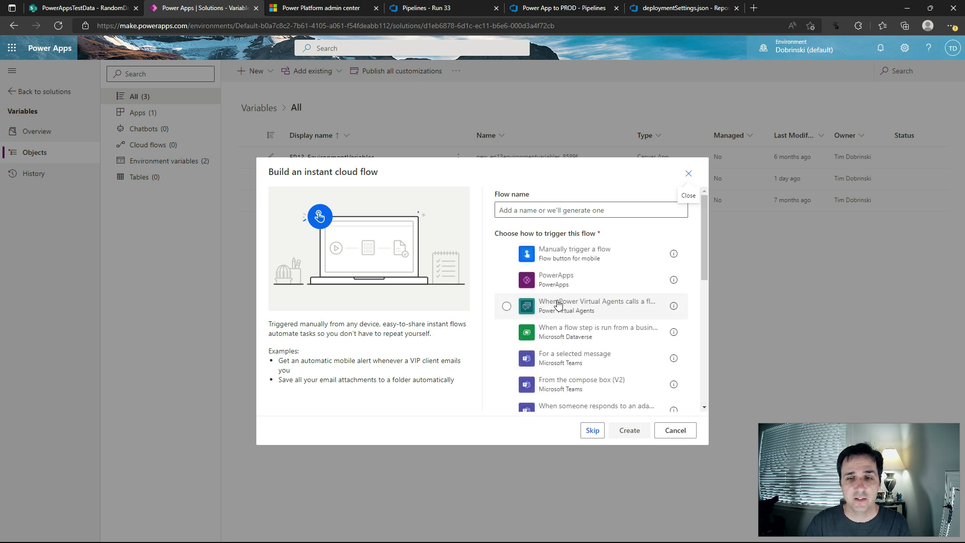
click(561, 257)
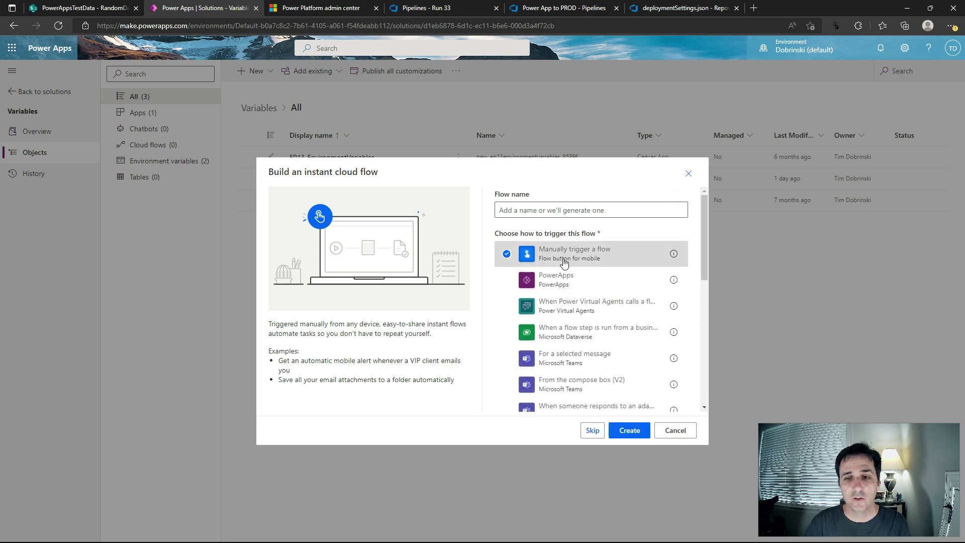
click(622, 431)
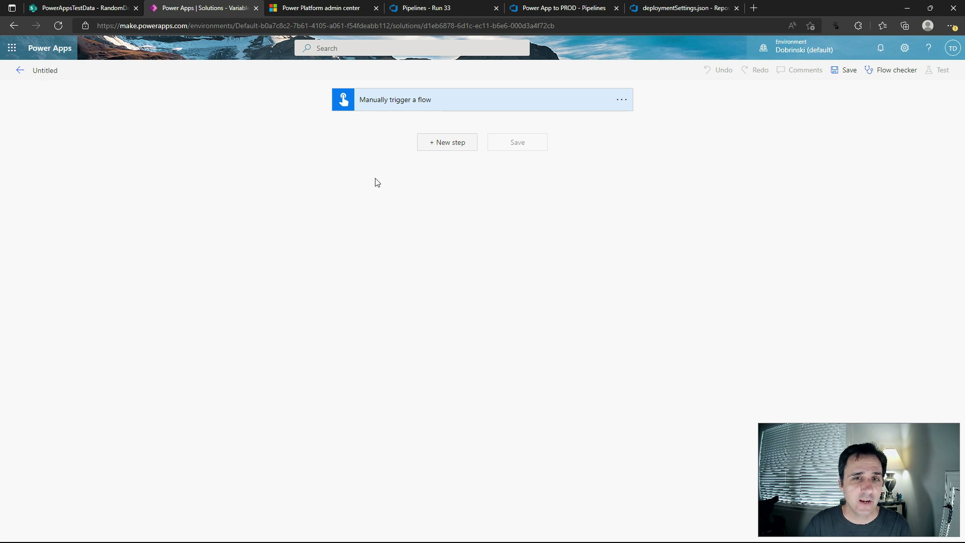
- Search the connectors for "share" and add the SharePoint Get items action after the manual trigger
click(447, 142)
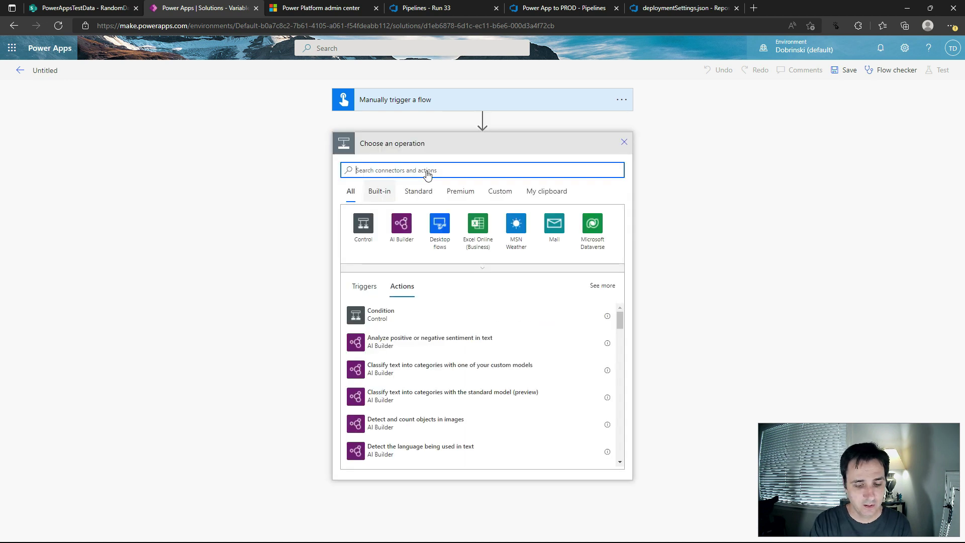
text(share)
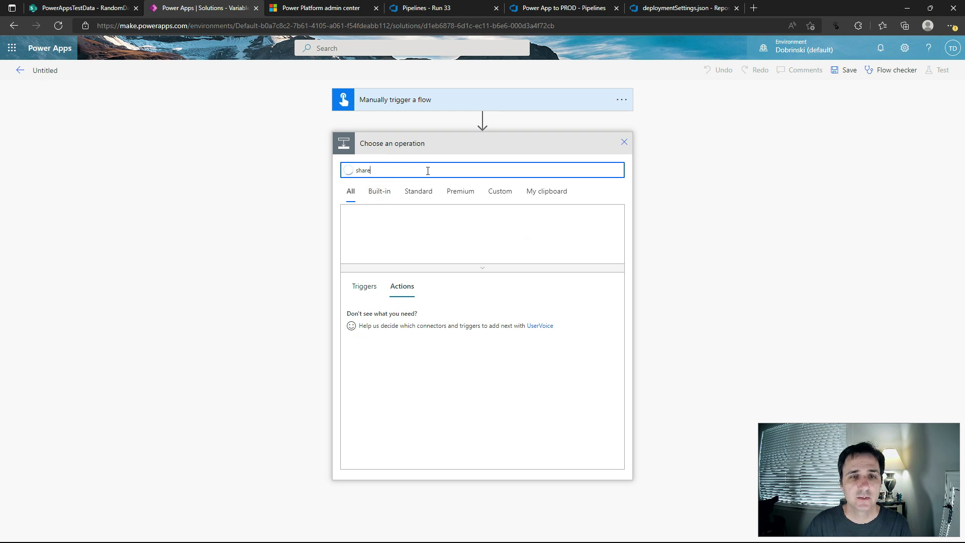
click(416, 221)
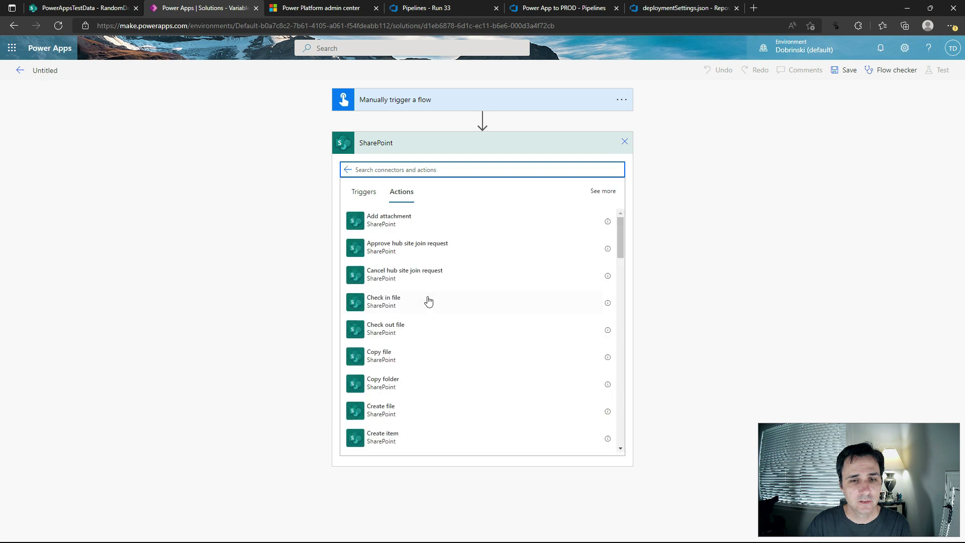
scroll(405, 367, down, 7)
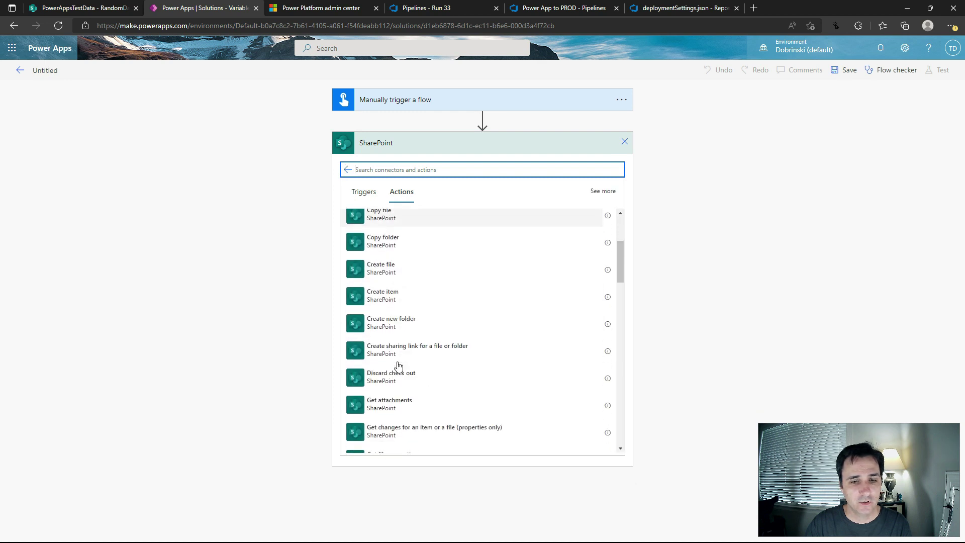
click(385, 366)
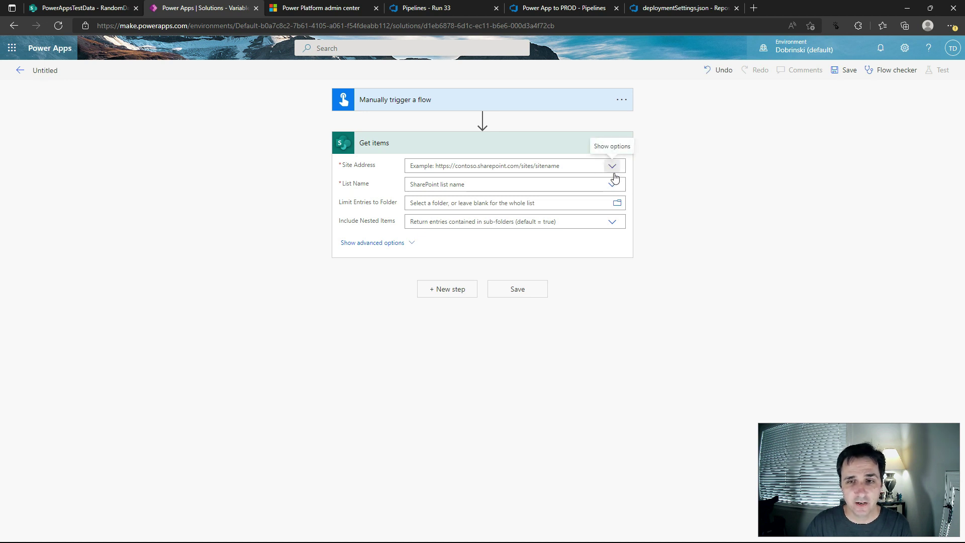
- Set the Get items site address to a custom value using the PowerAppsTestData environment variable
click(613, 168)
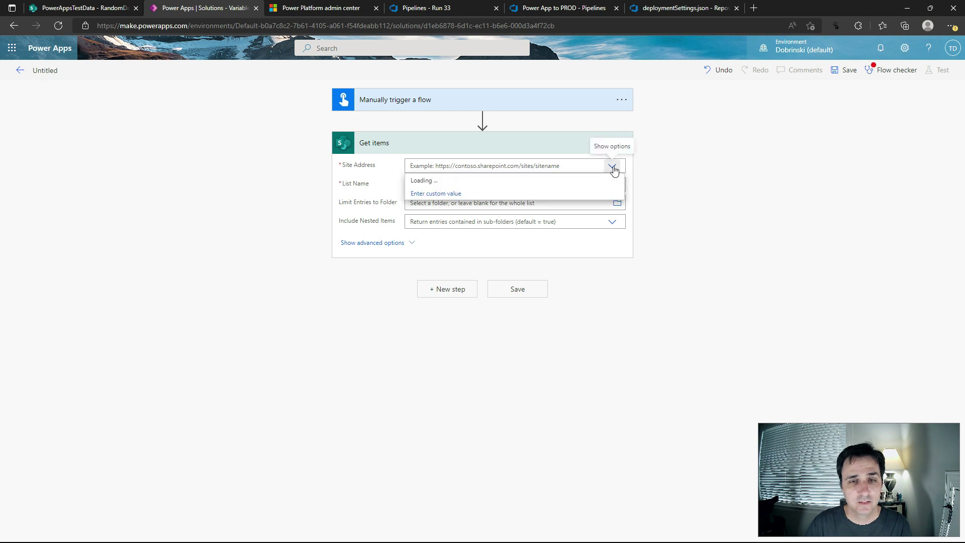
click(612, 168)
click(612, 167)
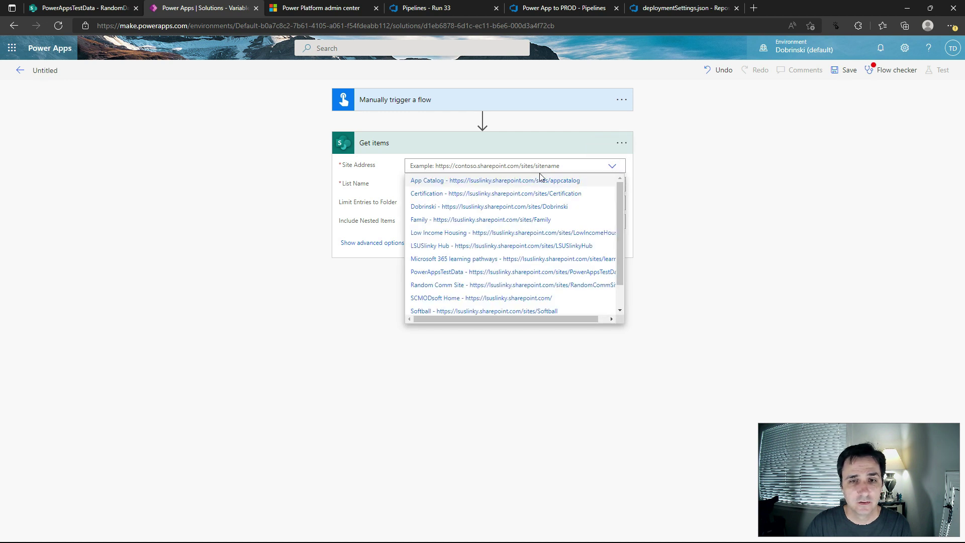
scroll(462, 265, down, 1)
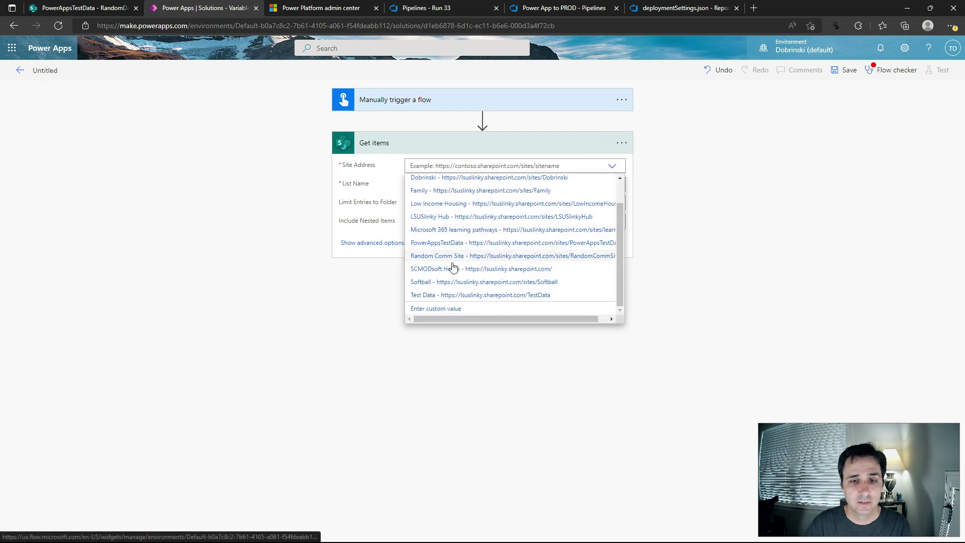
click(432, 309)
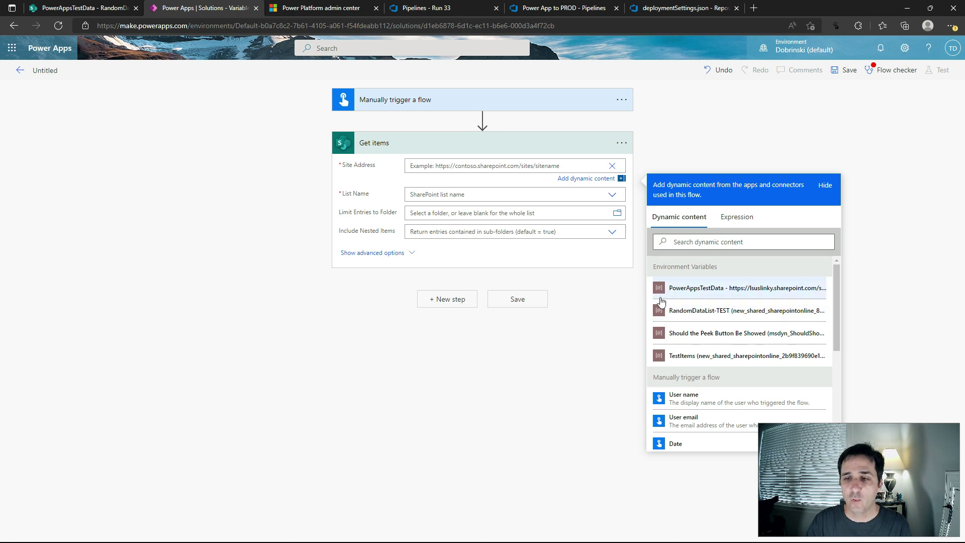
click(692, 298)
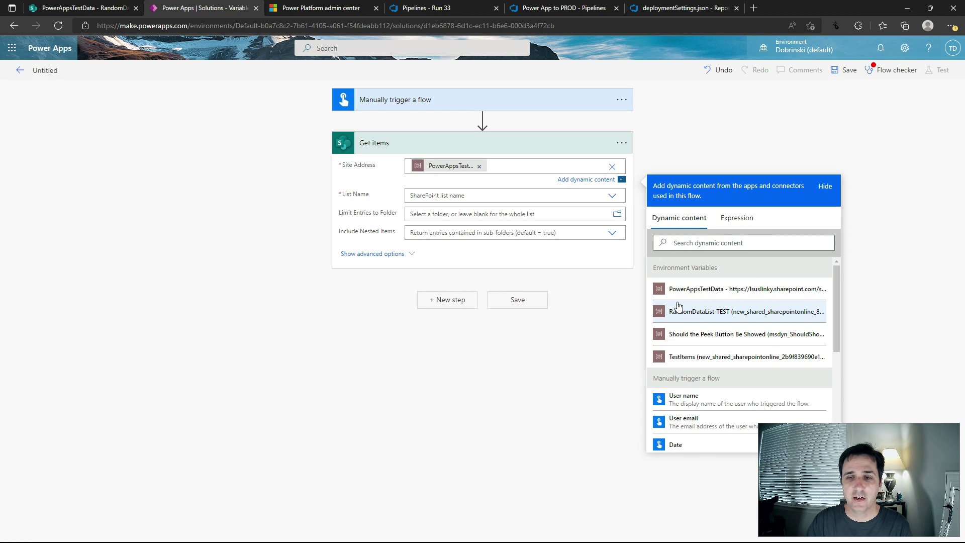
- Set the Get items list name to a custom value using the RandomDataList-TEST environment variable, keeping only a single instance of it
click(613, 198)
scroll(443, 267, down, 2)
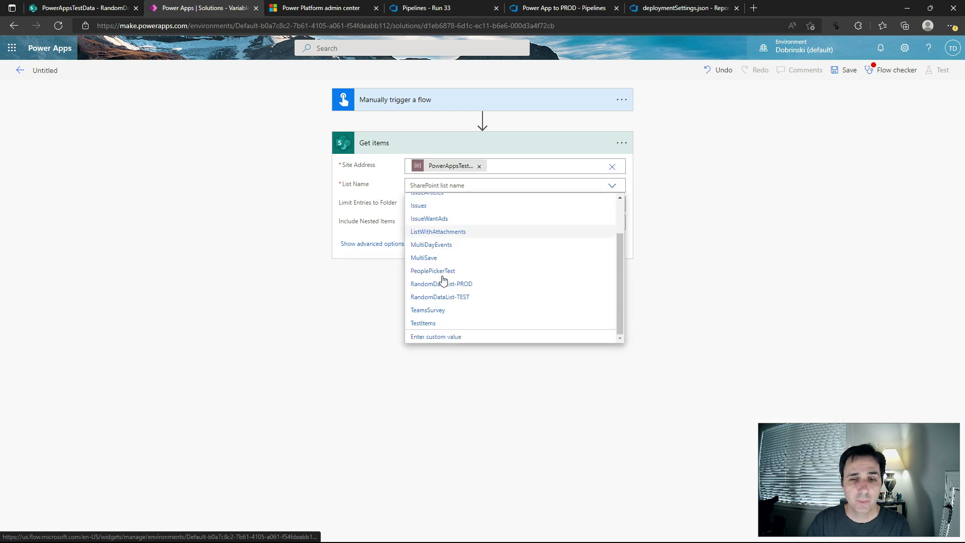
click(438, 337)
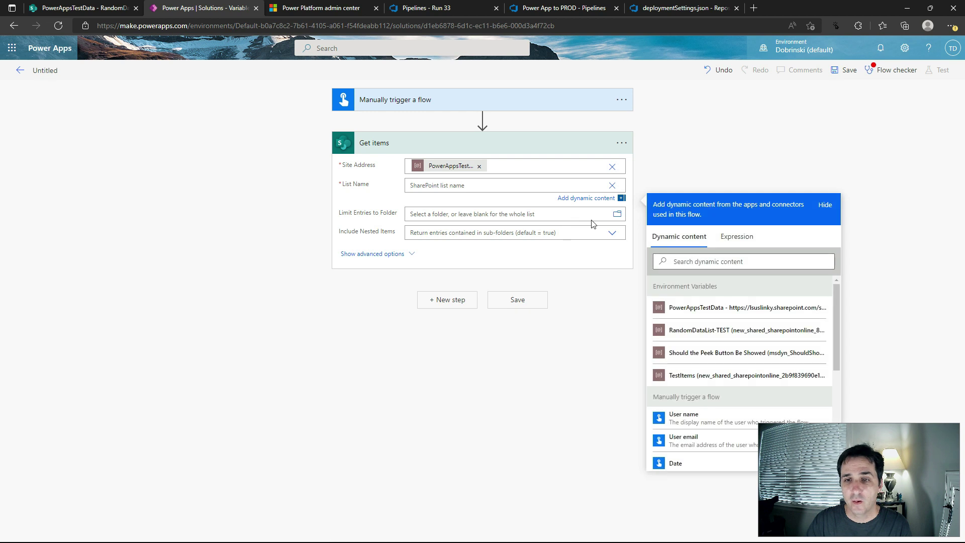
click(684, 336)
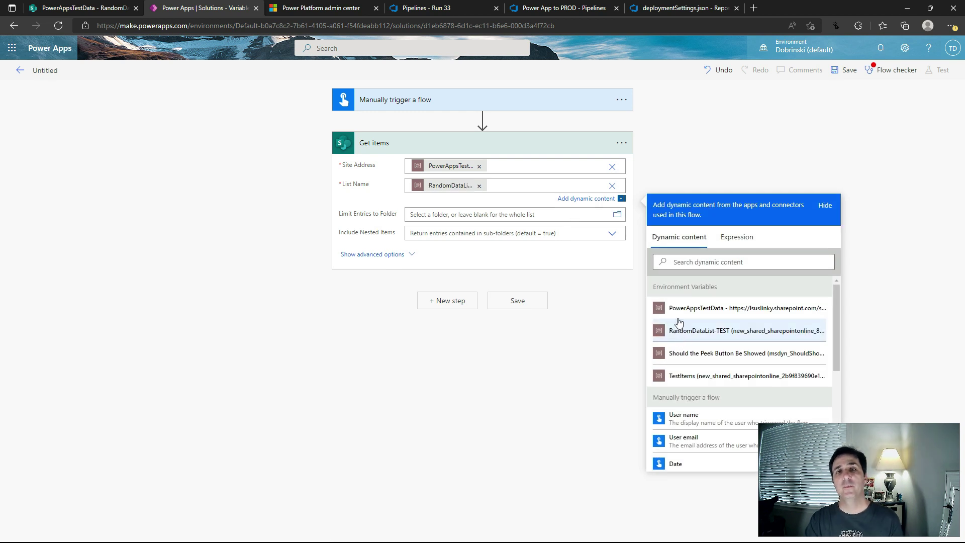
click(703, 333)
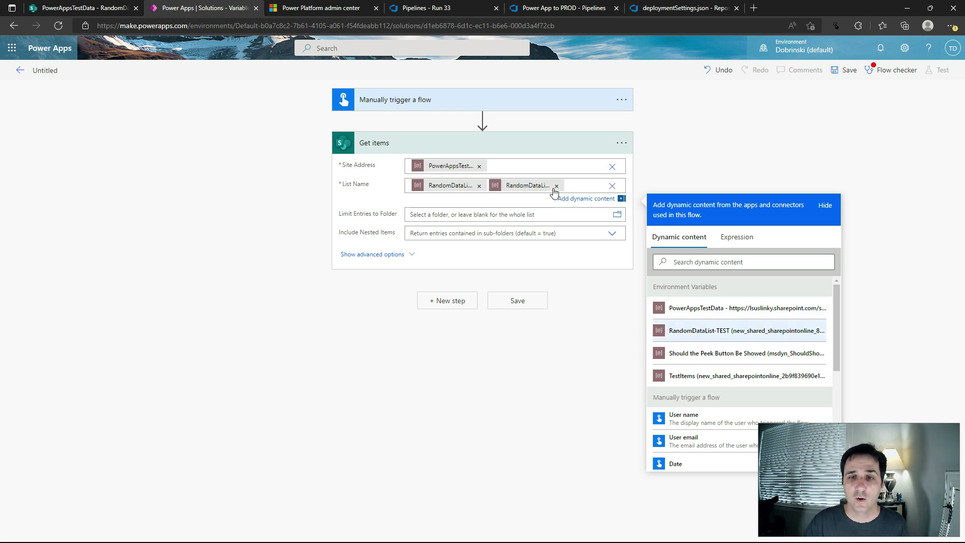
key(BackSpace)
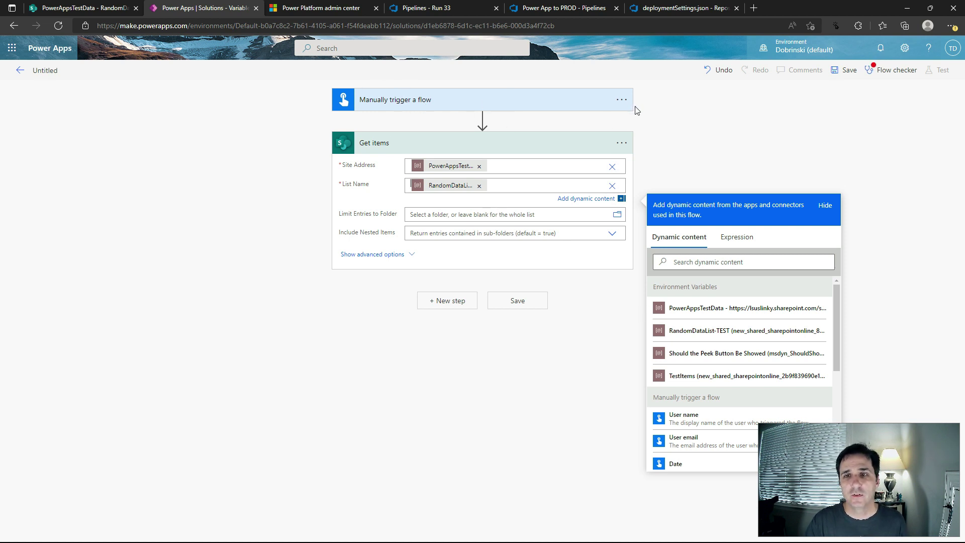
- Delete the manual trigger and replace it with the SharePoint "When an item is created" trigger
click(621, 99)
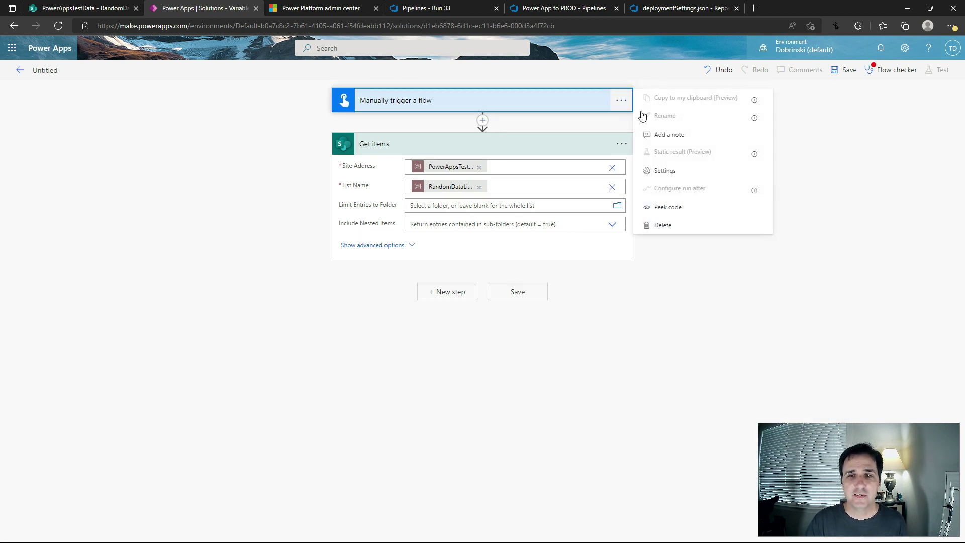
click(678, 221)
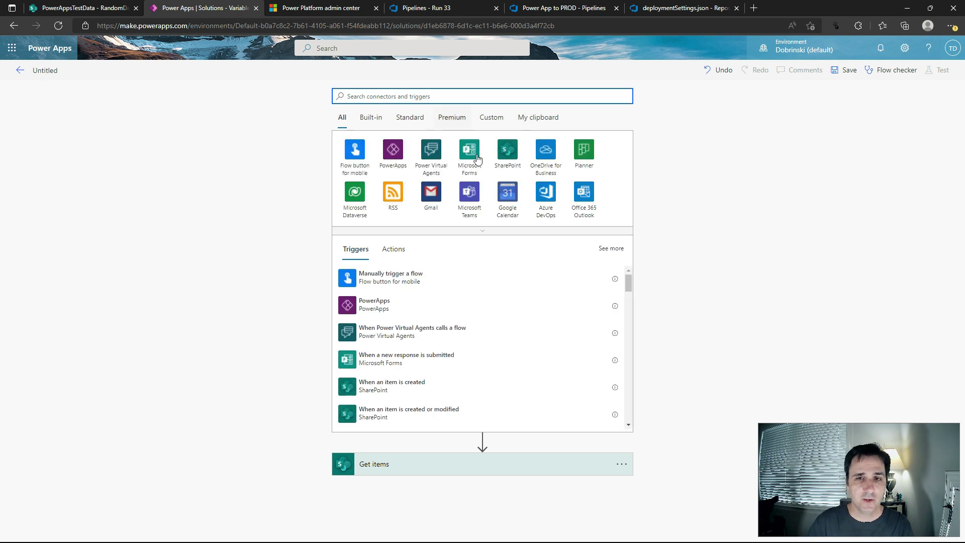
click(547, 201)
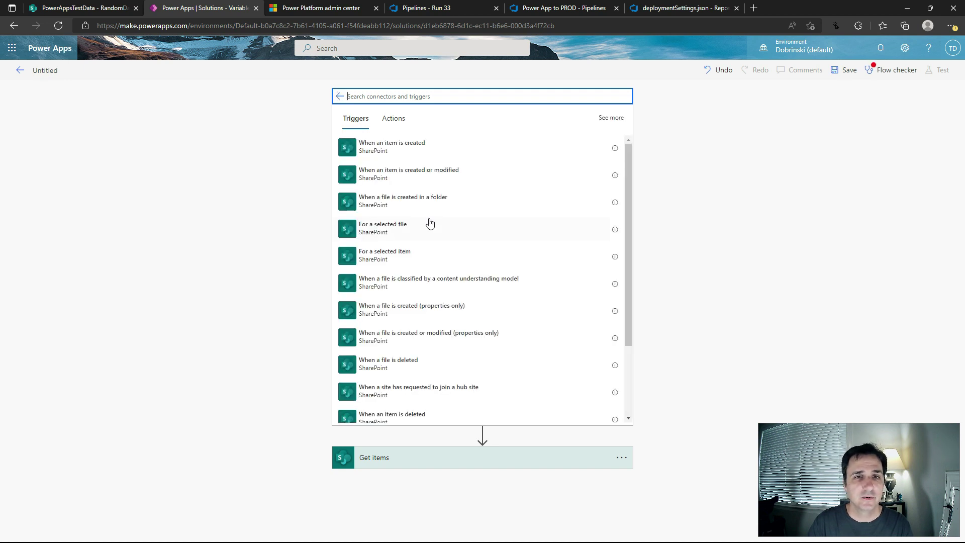
click(385, 159)
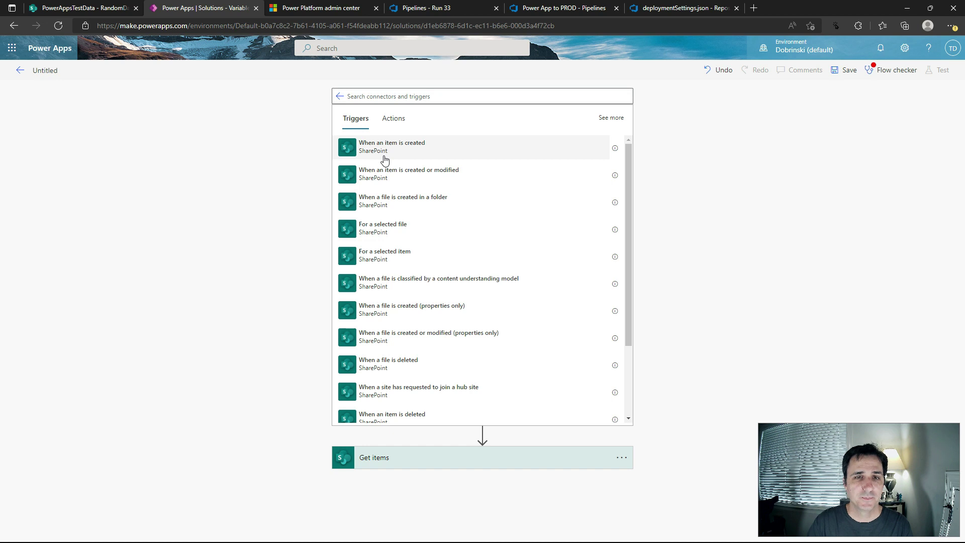
click(384, 159)
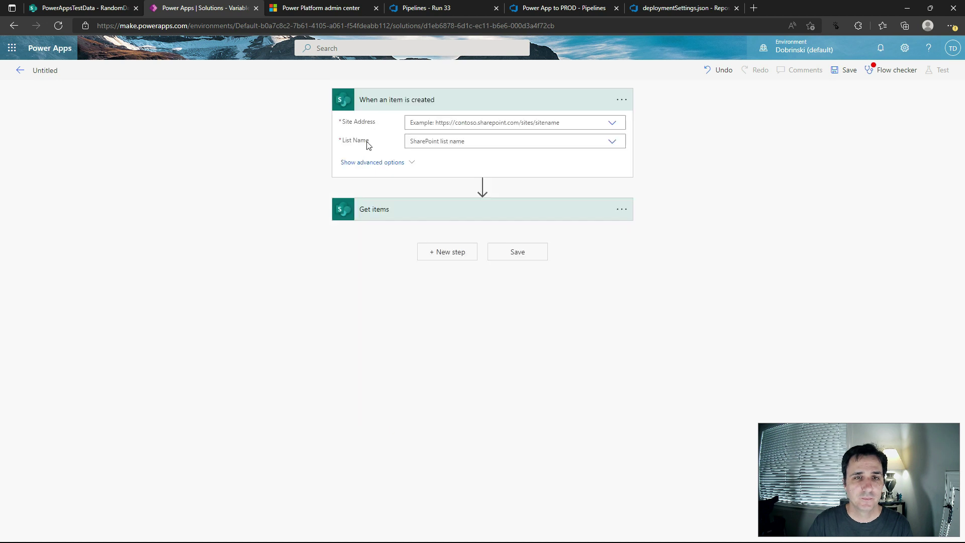
- Set the item-created trigger's site address to a custom value using the PowerAppsTestData environment variable
click(612, 126)
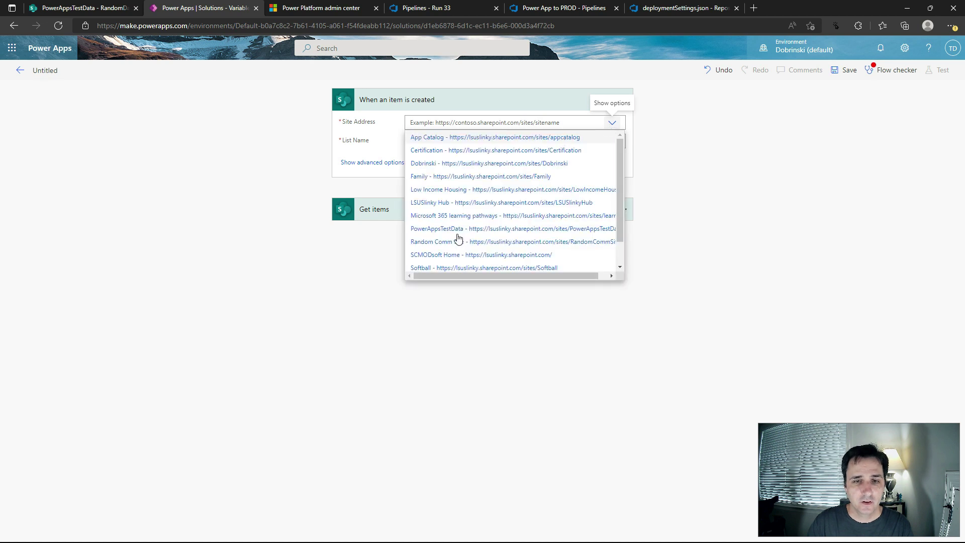
scroll(455, 241, down, 2)
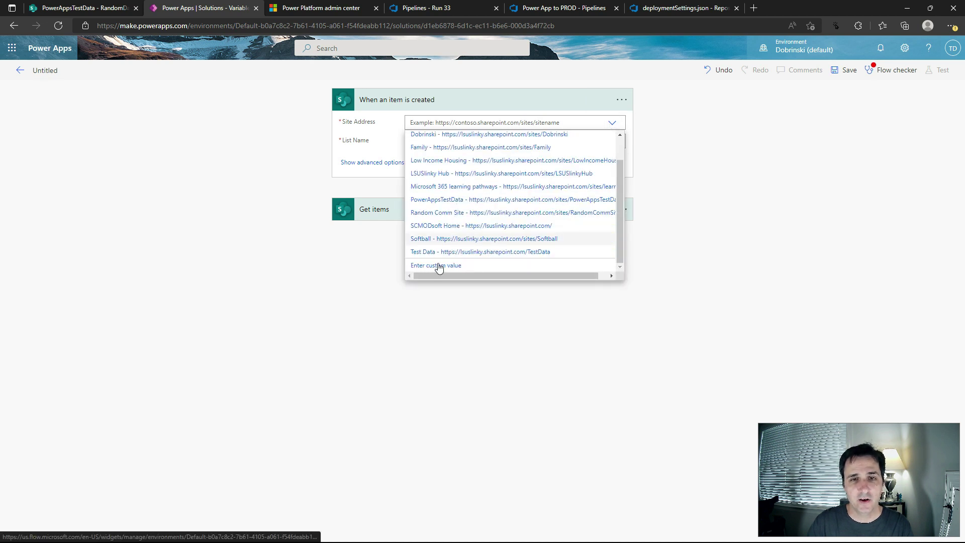
click(440, 266)
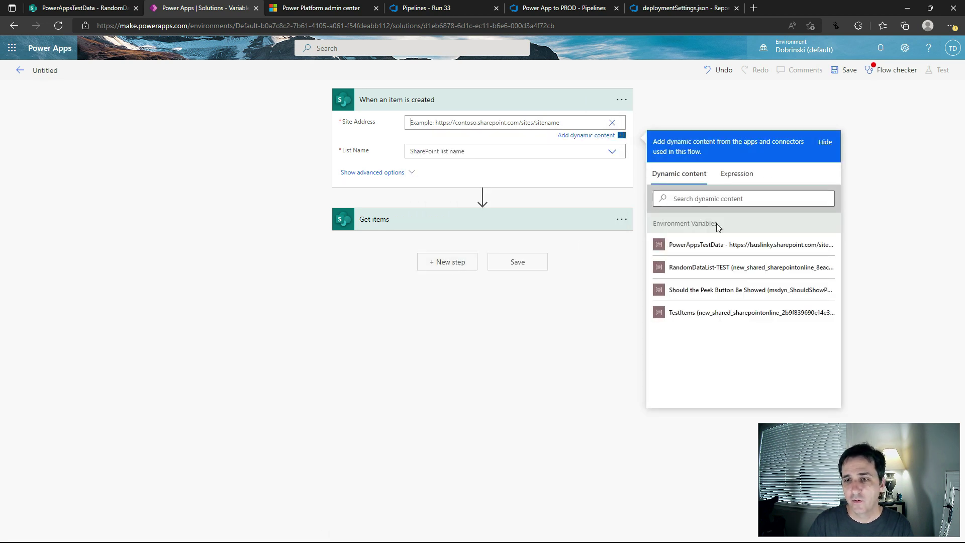
click(707, 246)
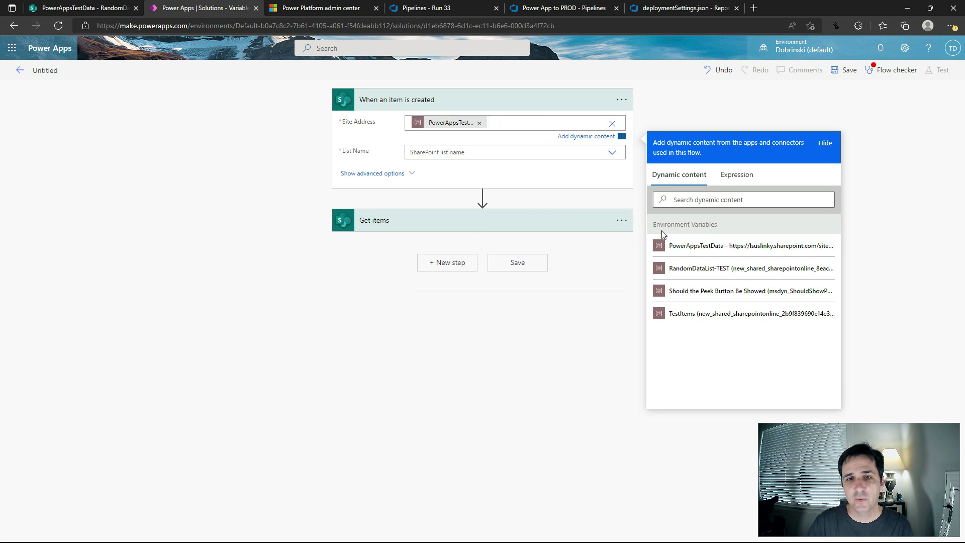
- Set the item-created trigger's list name to a custom value using the RandomDataList-TEST environment variable
click(612, 154)
scroll(442, 186, down, 5)
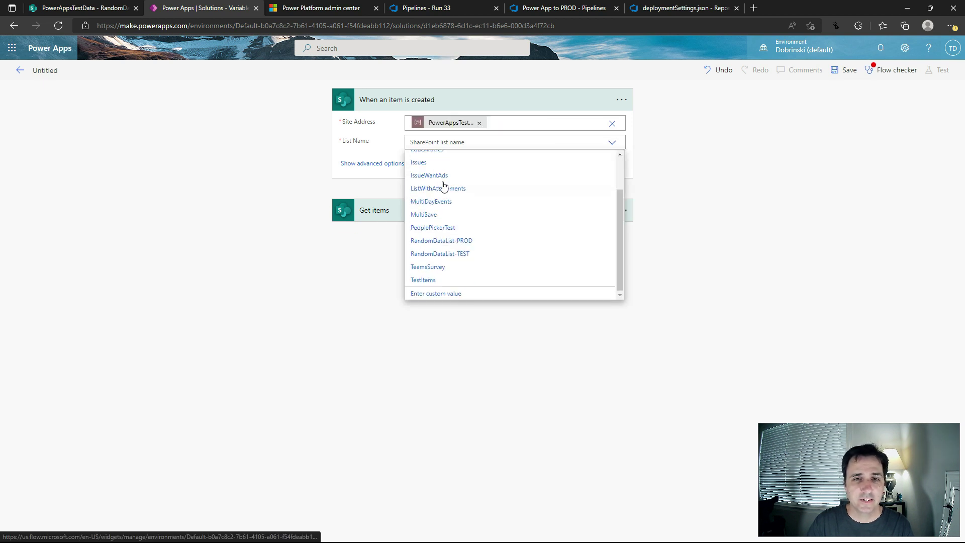
click(448, 295)
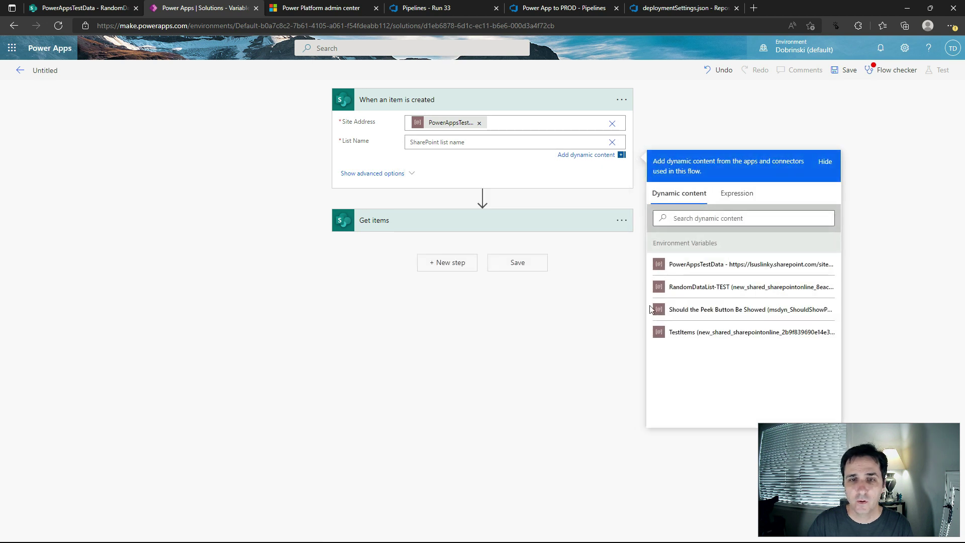
click(386, 323)
click(665, 297)
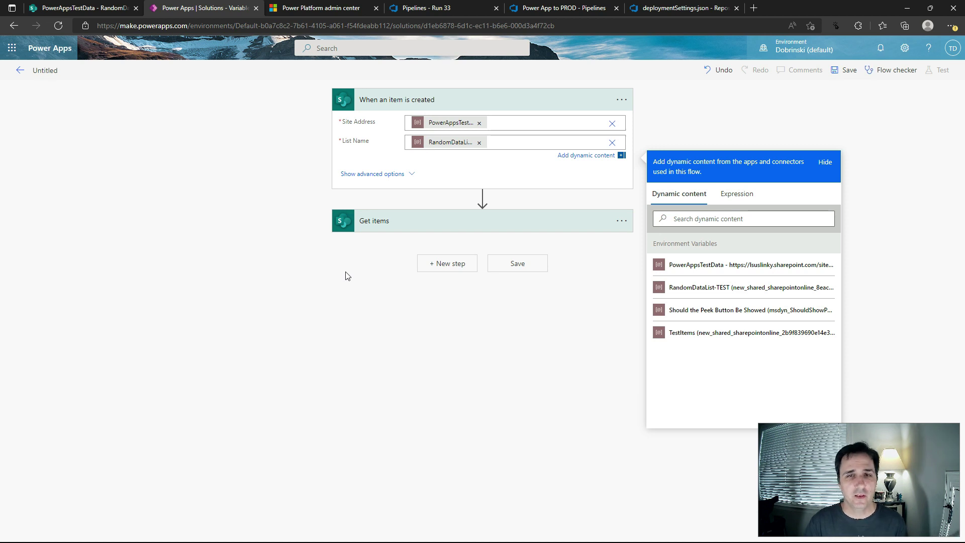
- Expand Get items to check its settings, then name the flow TestFlowForEnvVars and save it
click(412, 225)
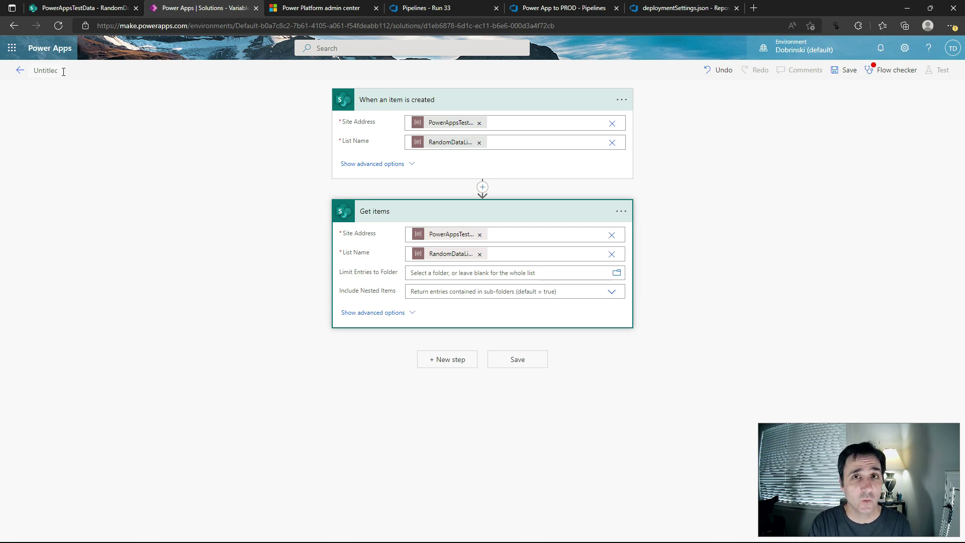
text(TEst)
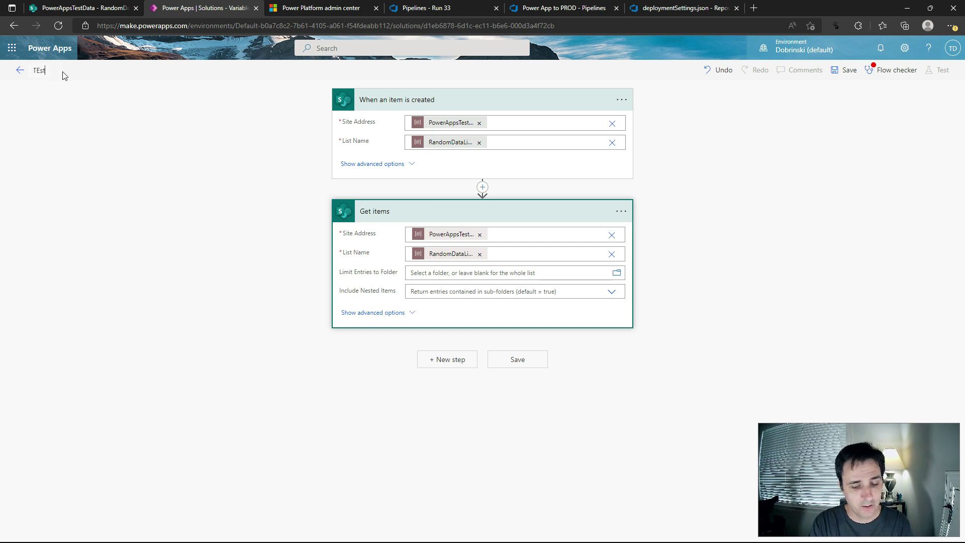
text(FlowFor)
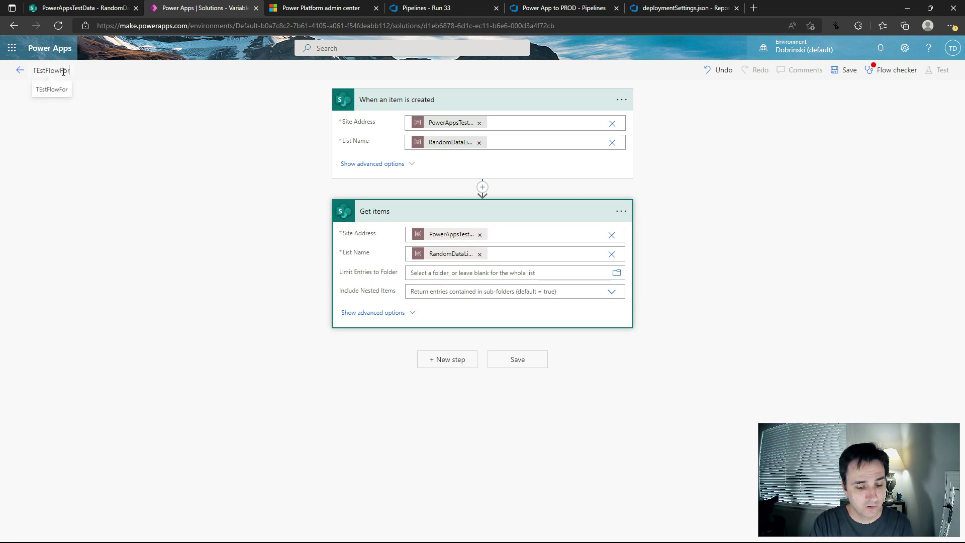
text(EnvVar)
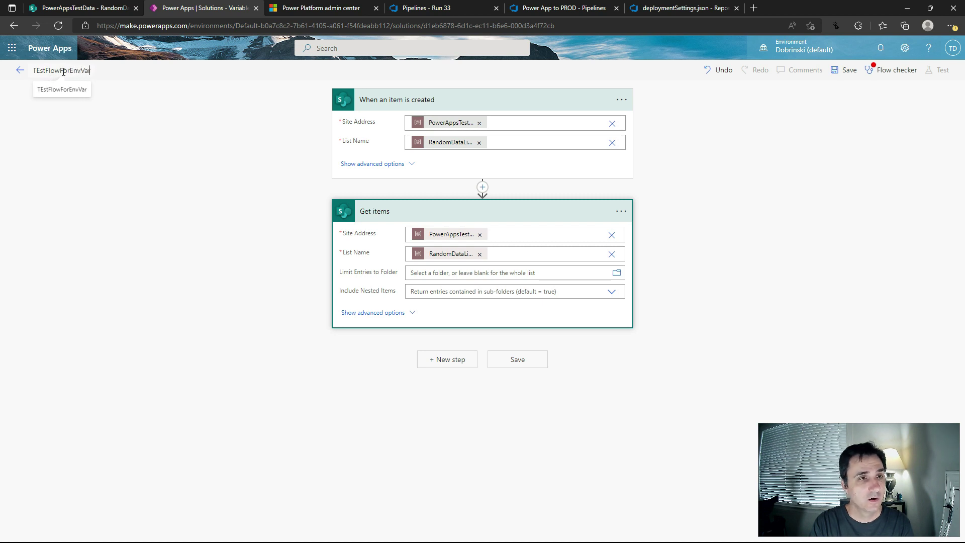
text(s)
click(34, 71)
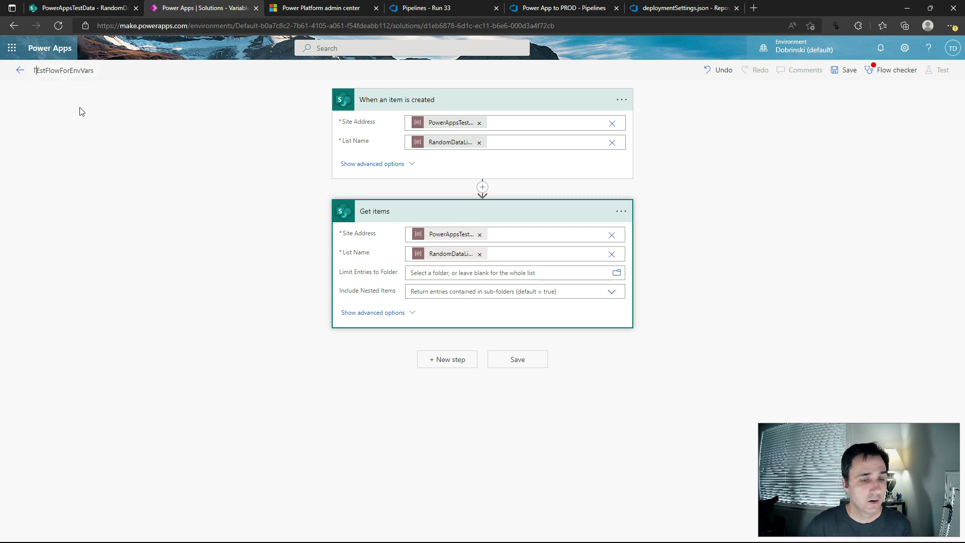
key(Delete)
text(e)
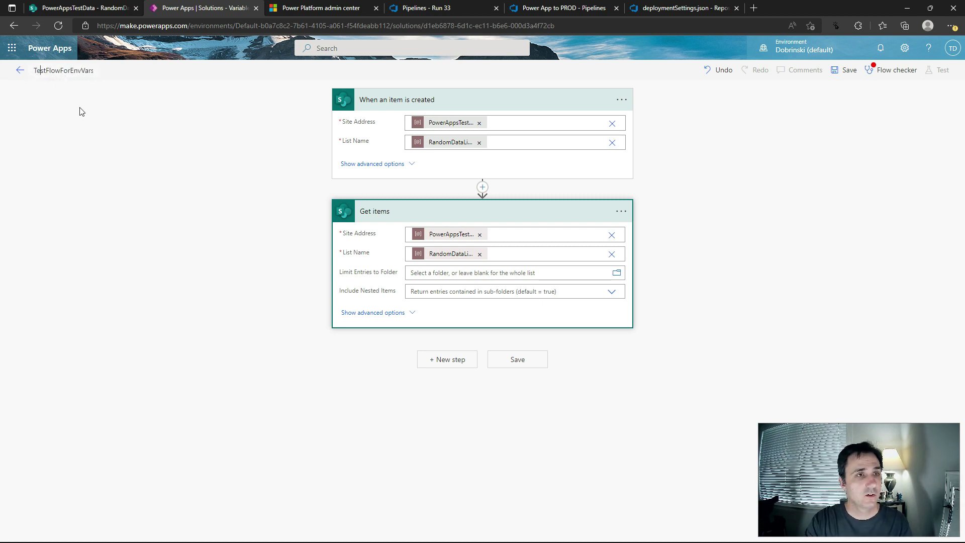
click(501, 361)
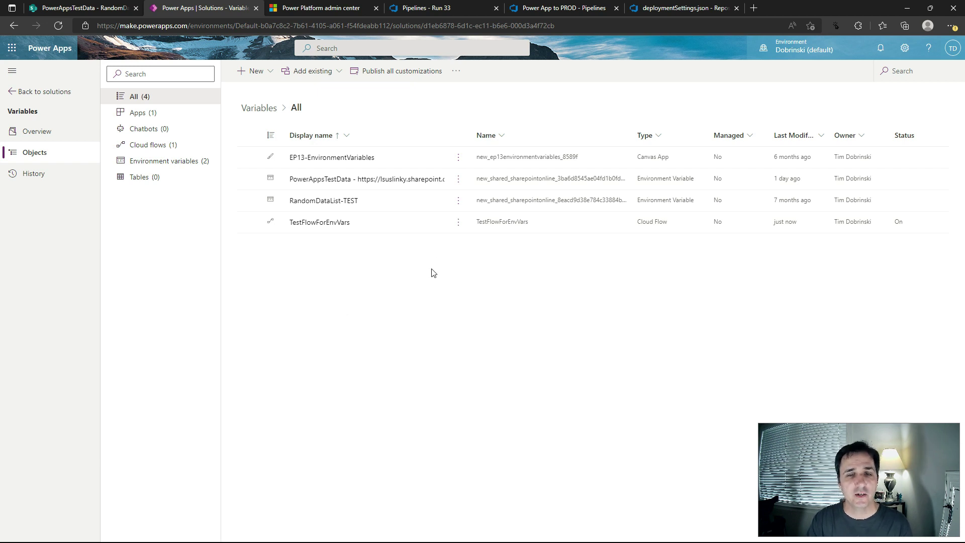
- Add the required objects of the TestFlowForEnvVars cloud flow to the Variables solution
click(458, 221)
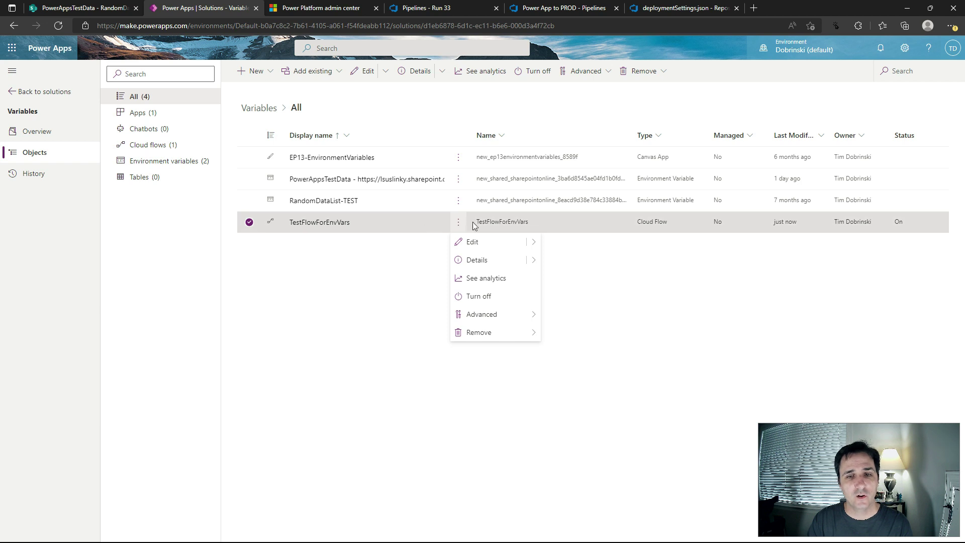
mouse_move(492, 321)
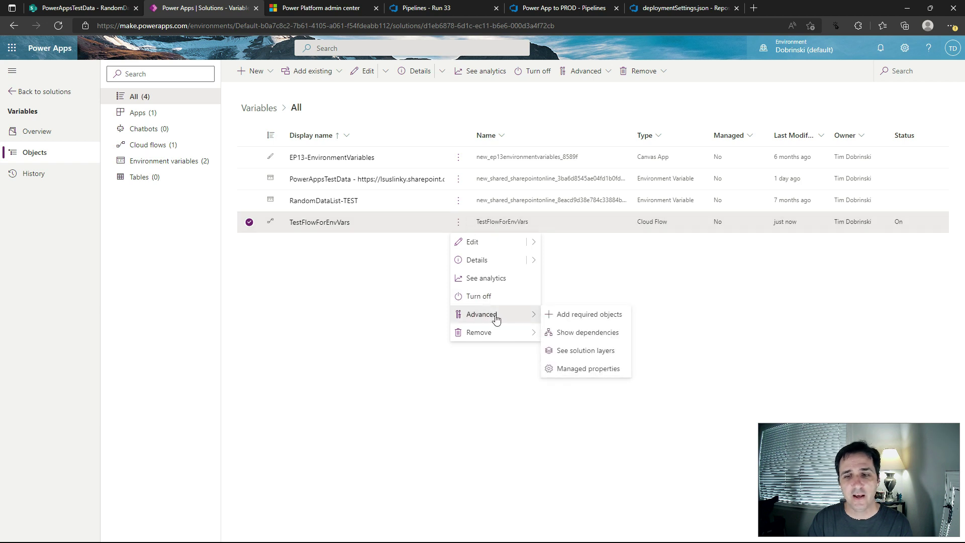
click(583, 315)
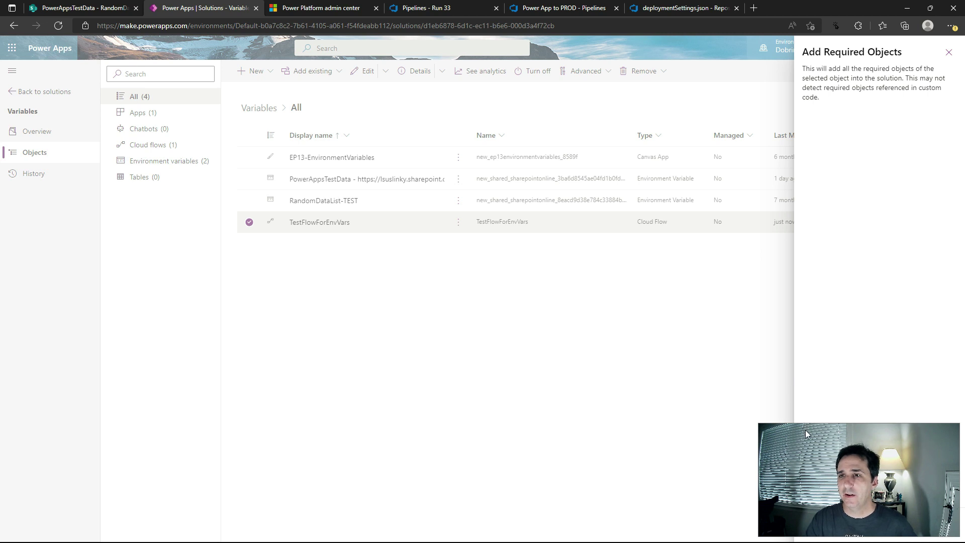
drag(803, 429, 632, 423)
click(822, 524)
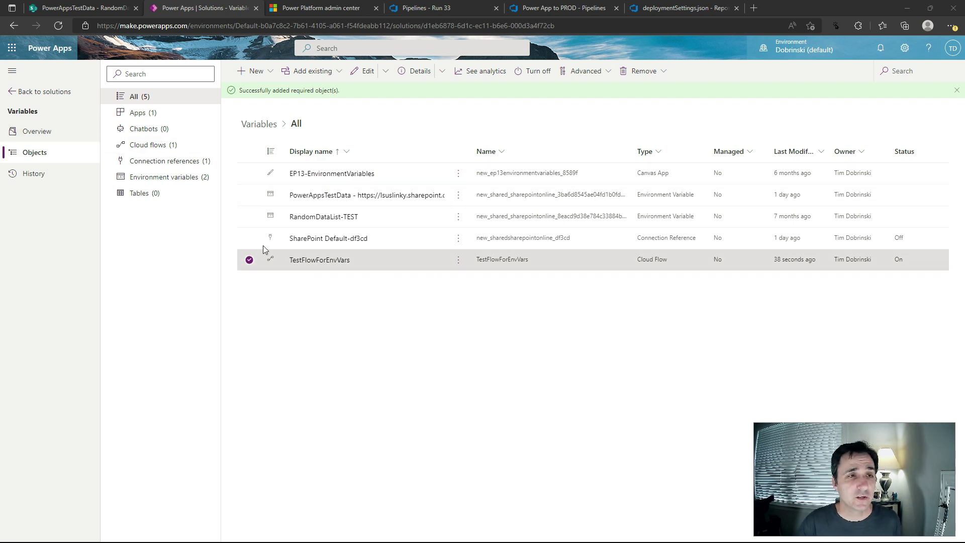
- Return to the list of all solutions and publish all customizations
click(30, 92)
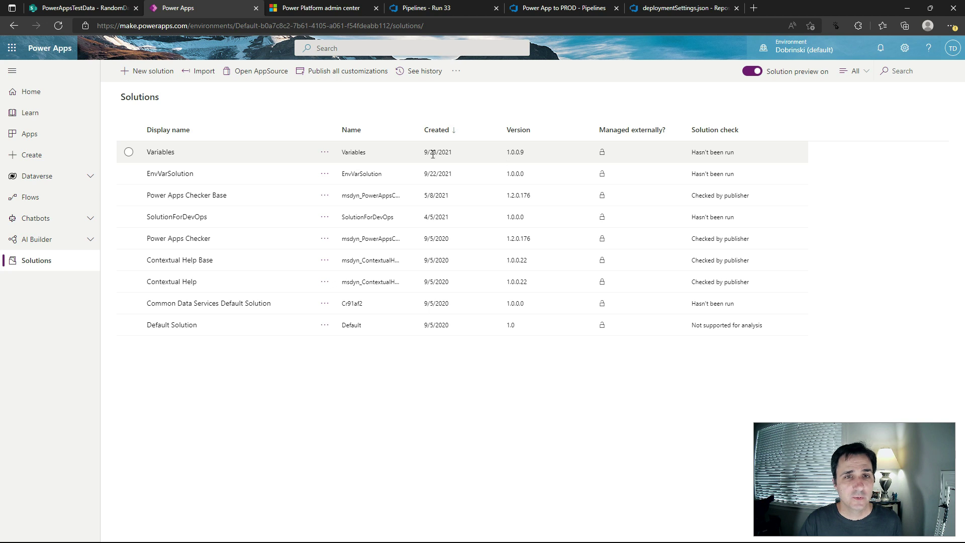
click(344, 72)
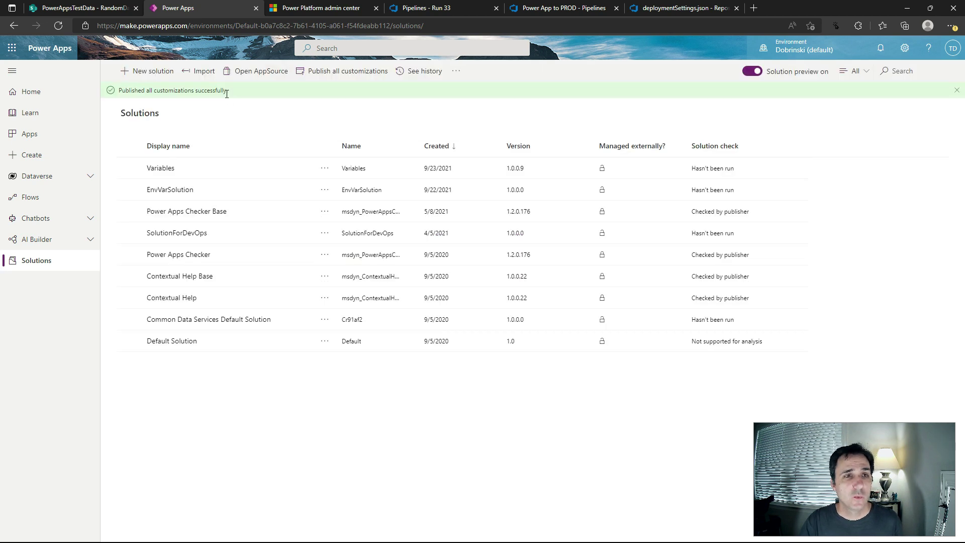
- Export the Variables solution as unmanaged with version number 1.0.0.10
click(129, 168)
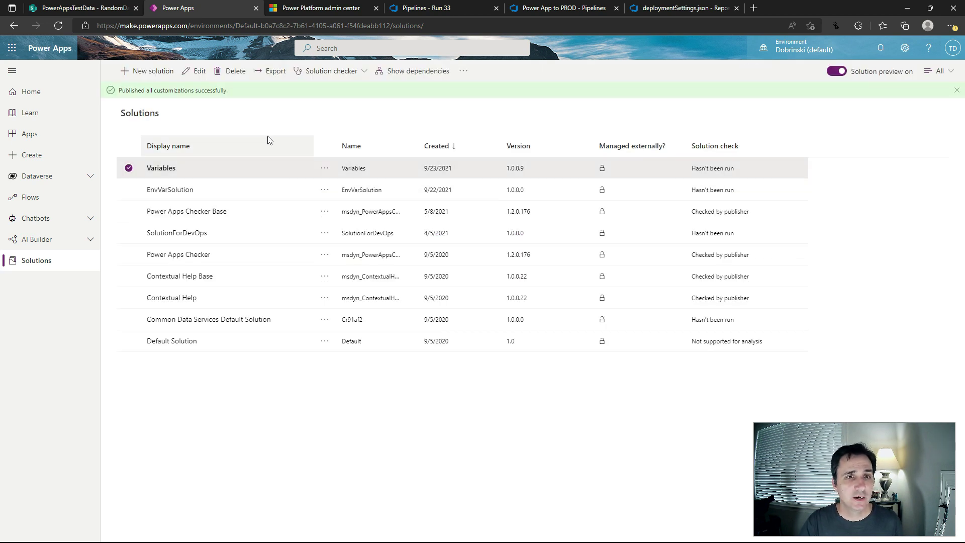
click(277, 72)
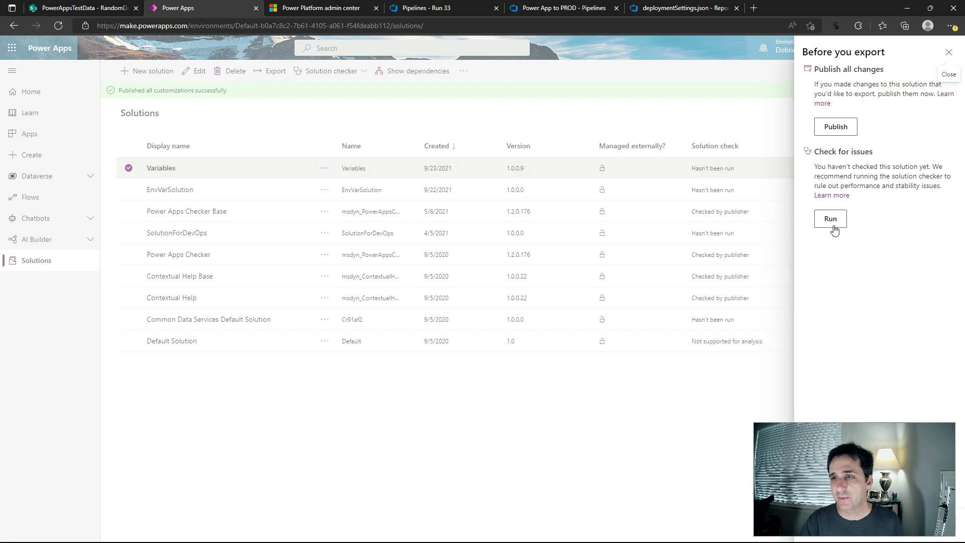
drag(880, 432, 699, 425)
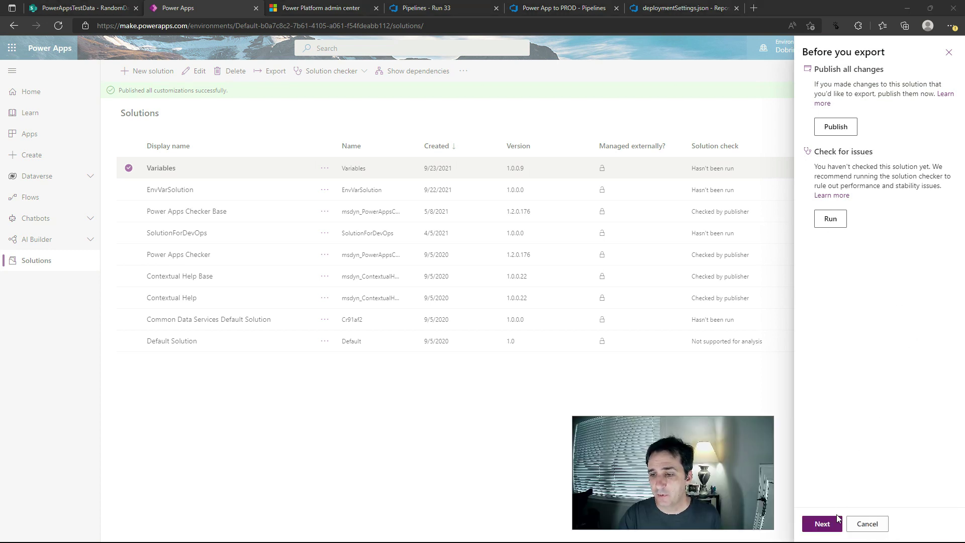
click(825, 523)
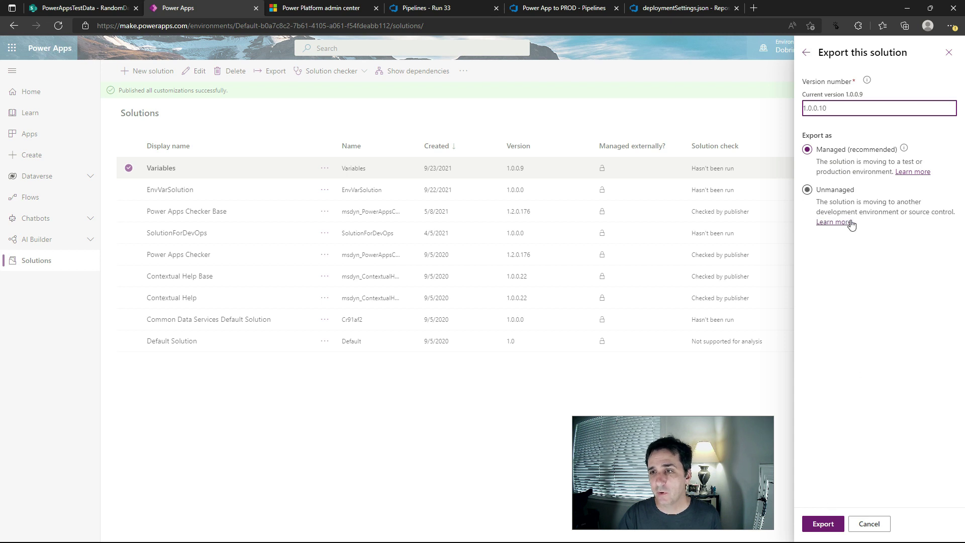
click(808, 190)
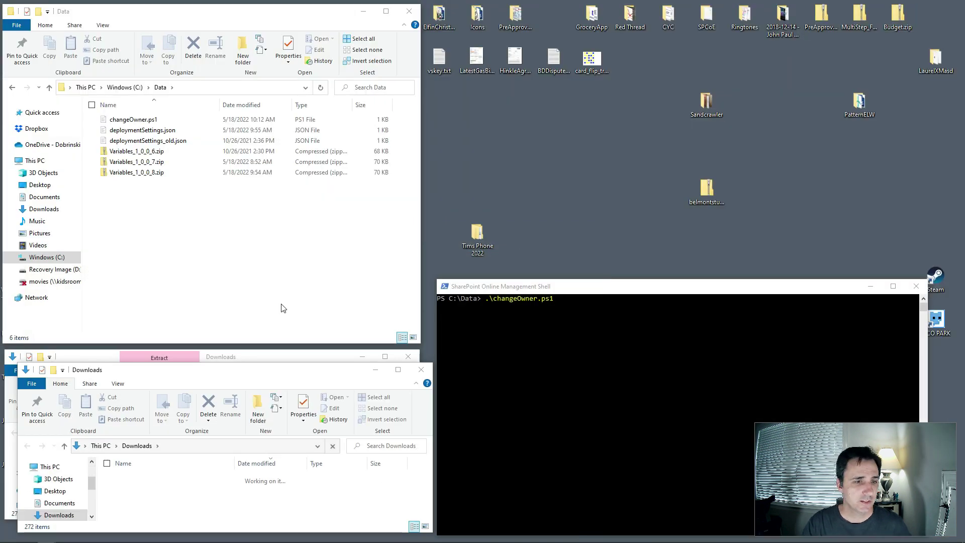
- Close the extra Downloads window in File Explorer and copy Variables_1_0_0_10.zip from Downloads into the C:\Data folder
click(421, 369)
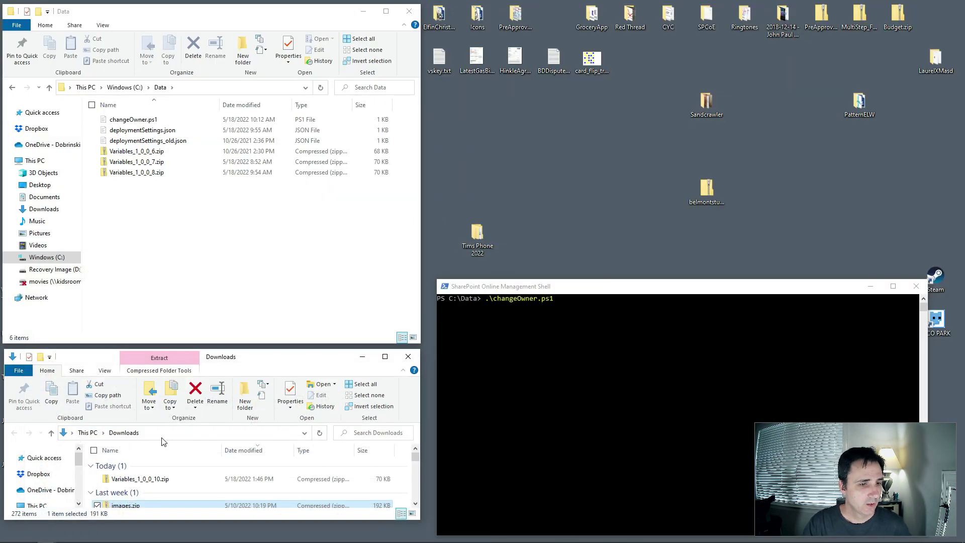
click(150, 478)
right_click(147, 479)
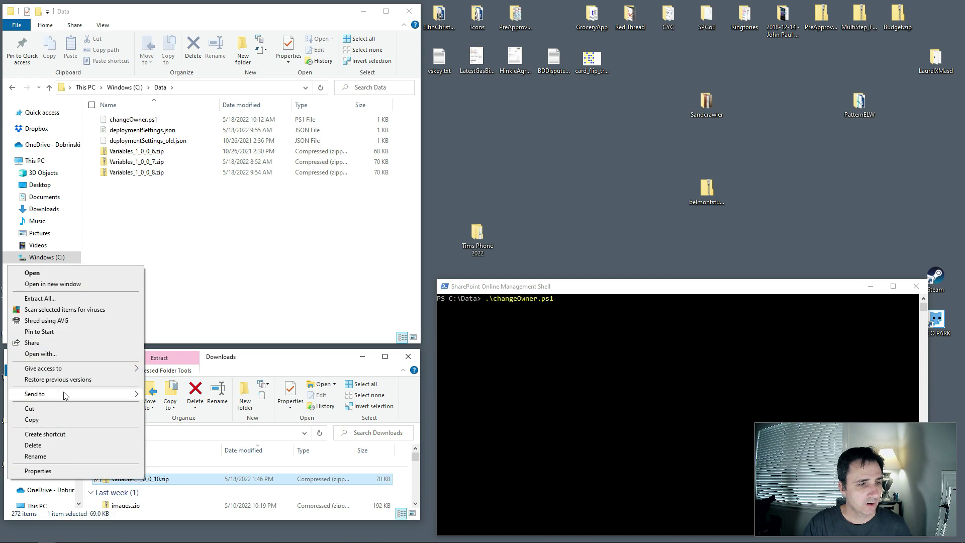
click(40, 420)
right_click(138, 226)
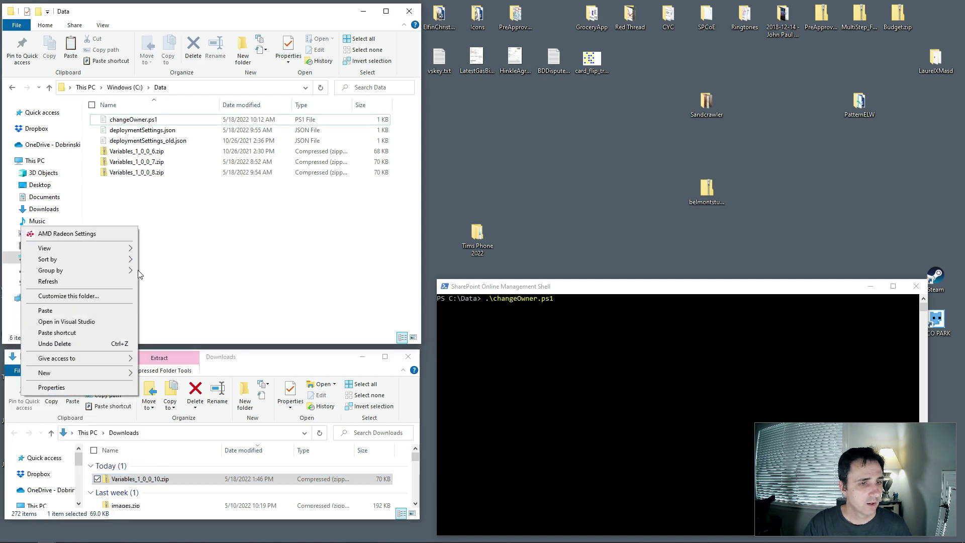
click(82, 310)
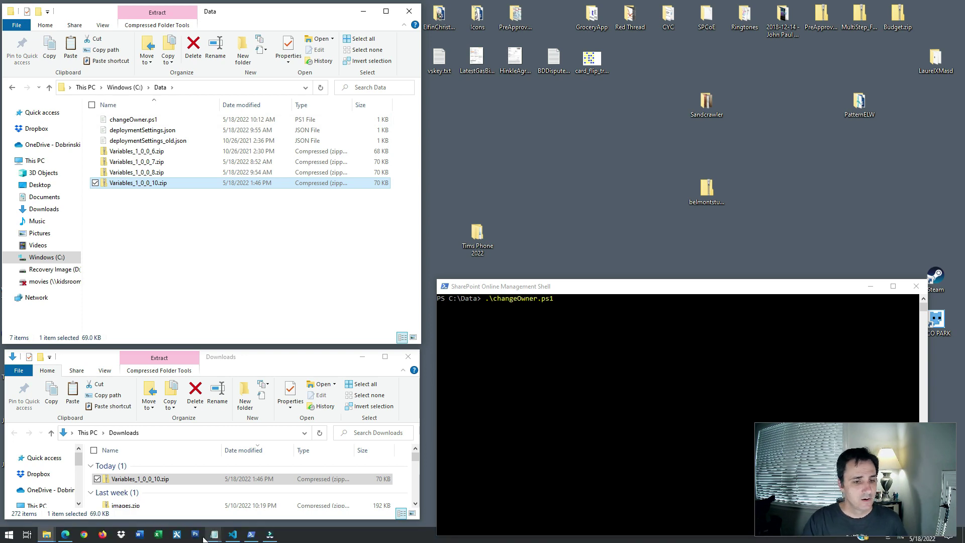
- Switch to Visual Studio Code, close deploymentSettings.json and examine the schema names and ConnectionReferences in deploymentSettings_old.json
mouse_move(224, 538)
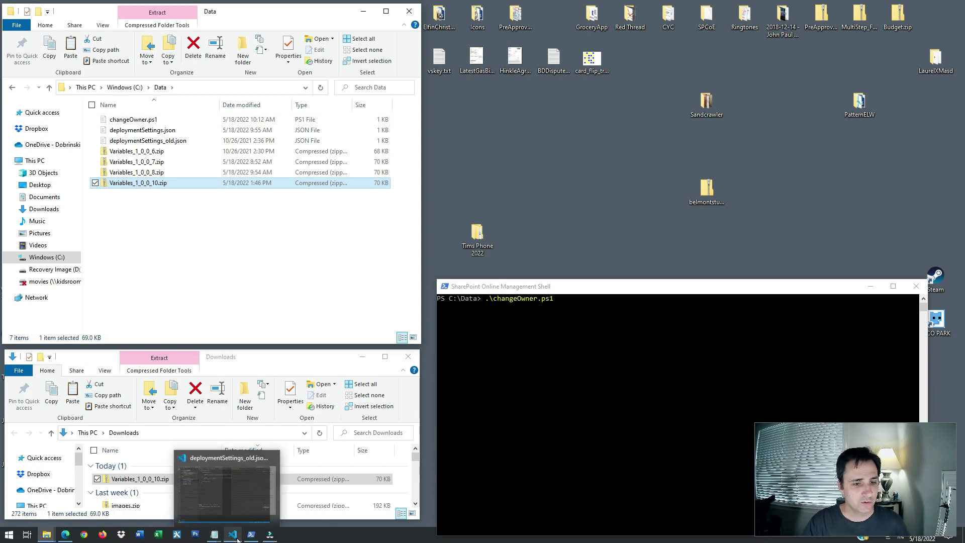
click(233, 534)
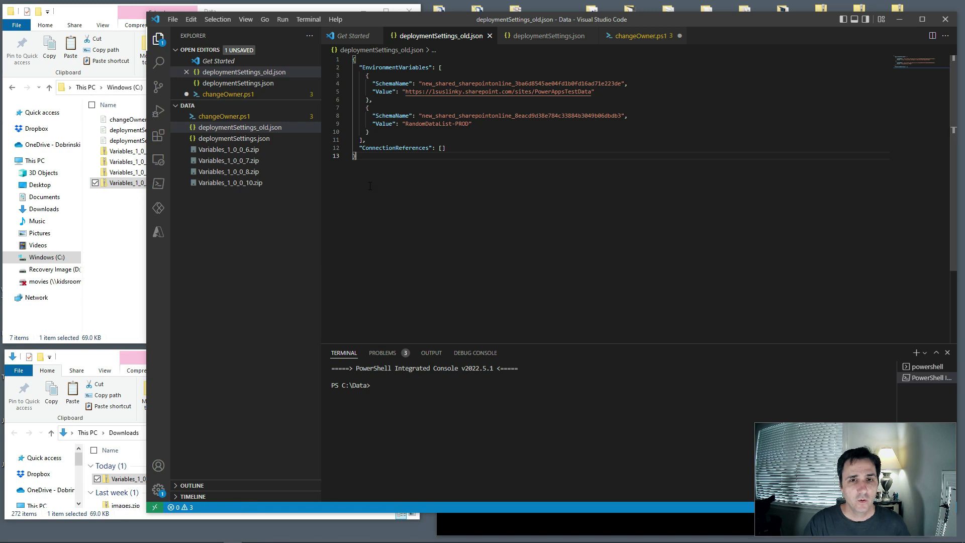
click(591, 36)
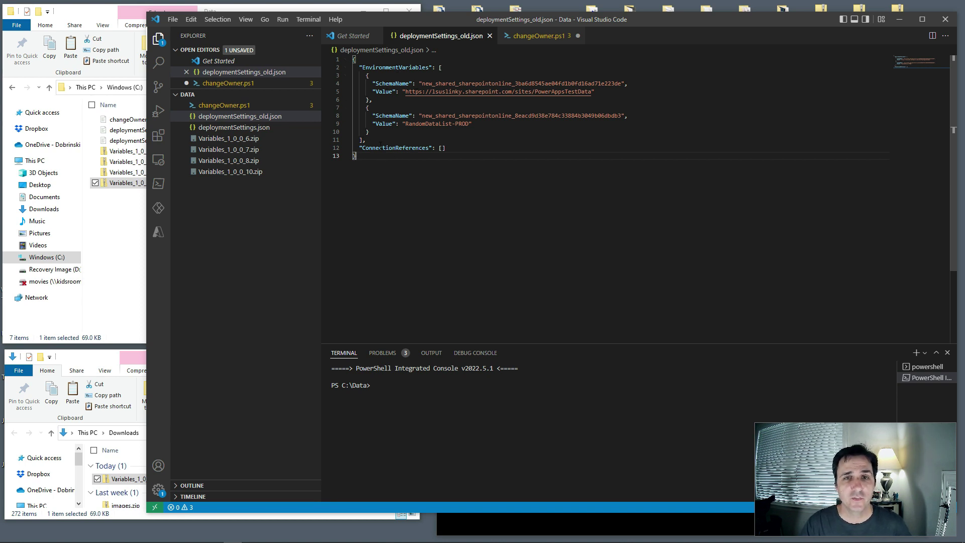
double_click(392, 84)
double_click(387, 115)
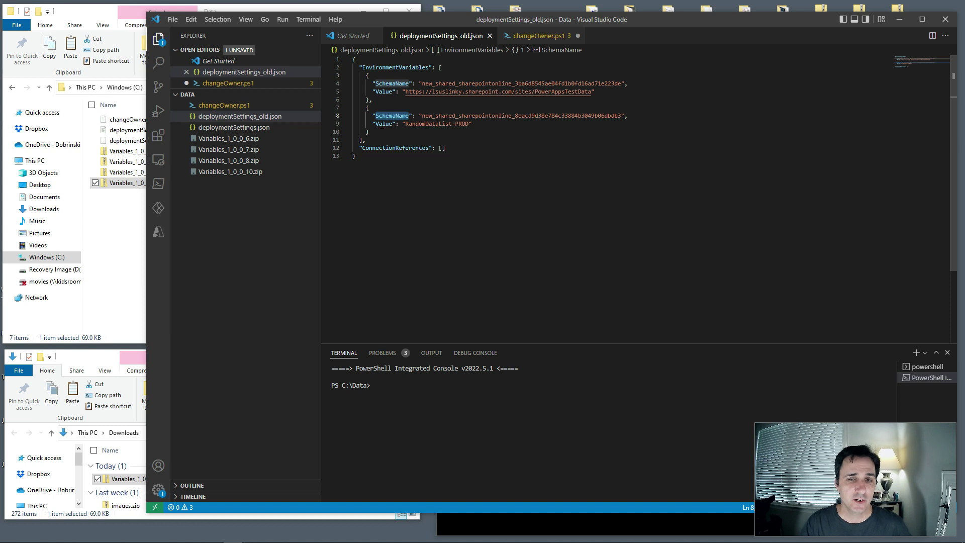
double_click(410, 148)
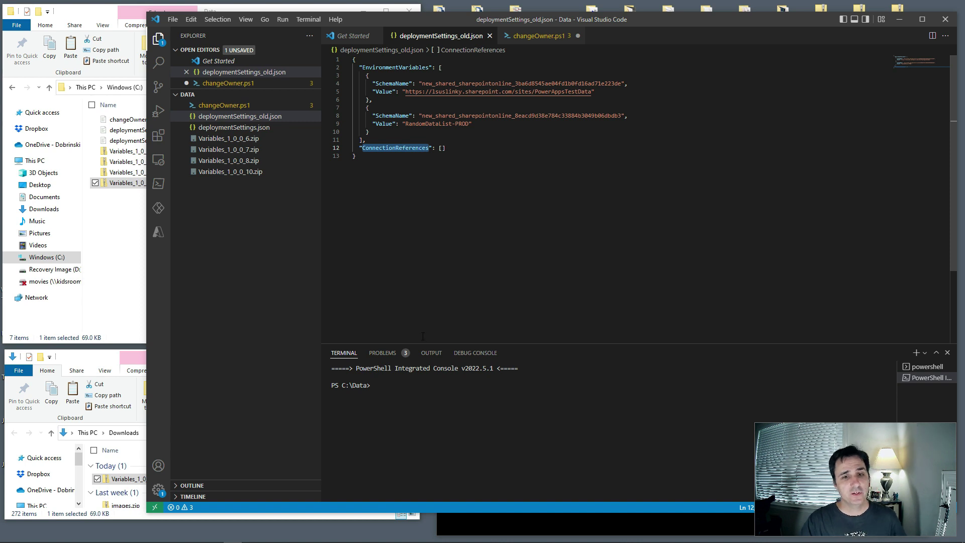
- Run pac solution create-settings --solution-zip Variables_1_0_0_10.zip in the terminal from C:\Data
click(409, 385)
key(ctrl+v)
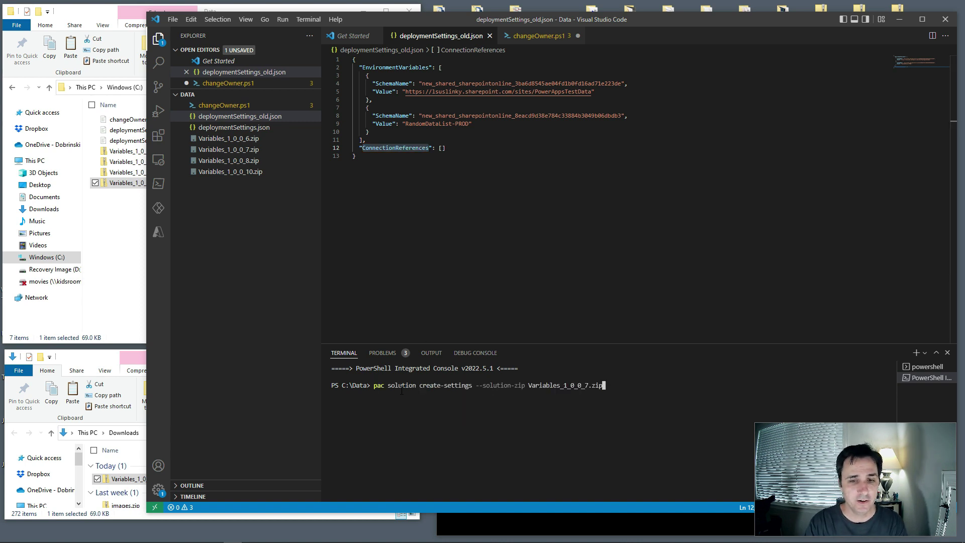
key(Left)
key(Left)
key(Left)
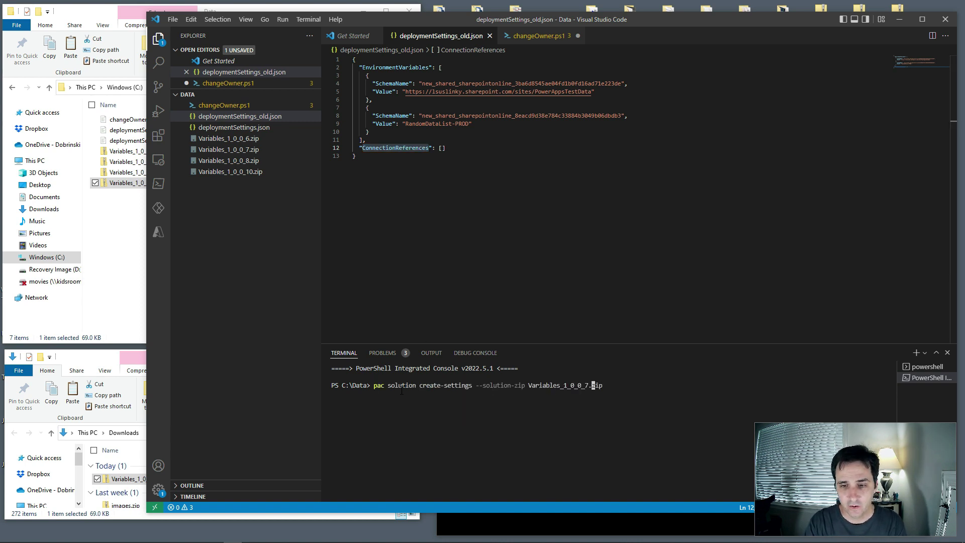
key(BackSpace)
text(10)
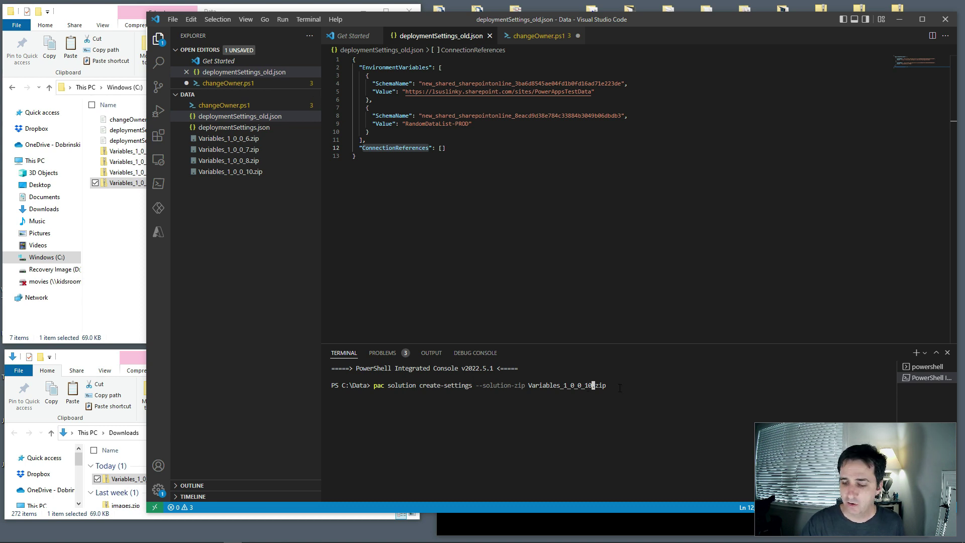
key(Return)
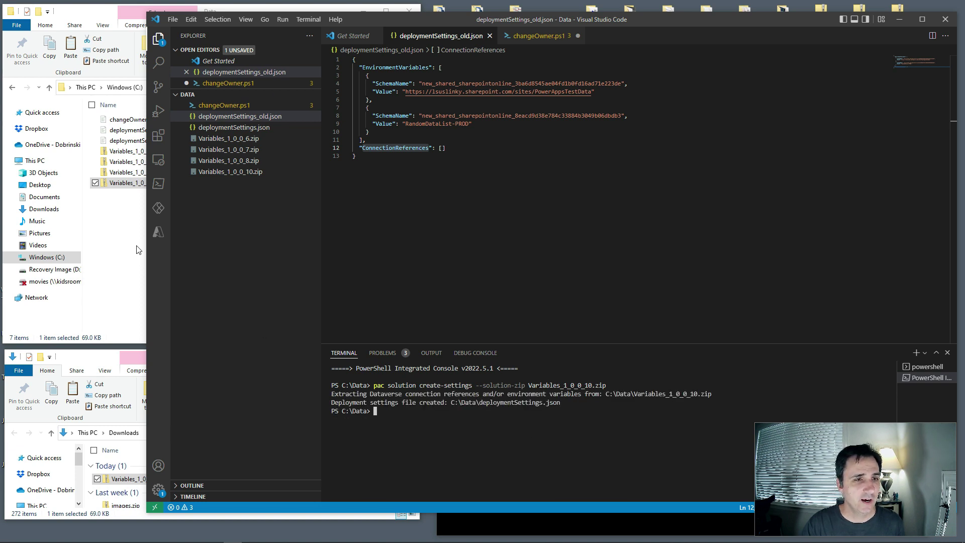
- Open the newly generated deploymentSettings.json from the Data folder and examine the ConnectionId and ConnectorId in its ConnectionReferences
click(128, 234)
right_click(143, 130)
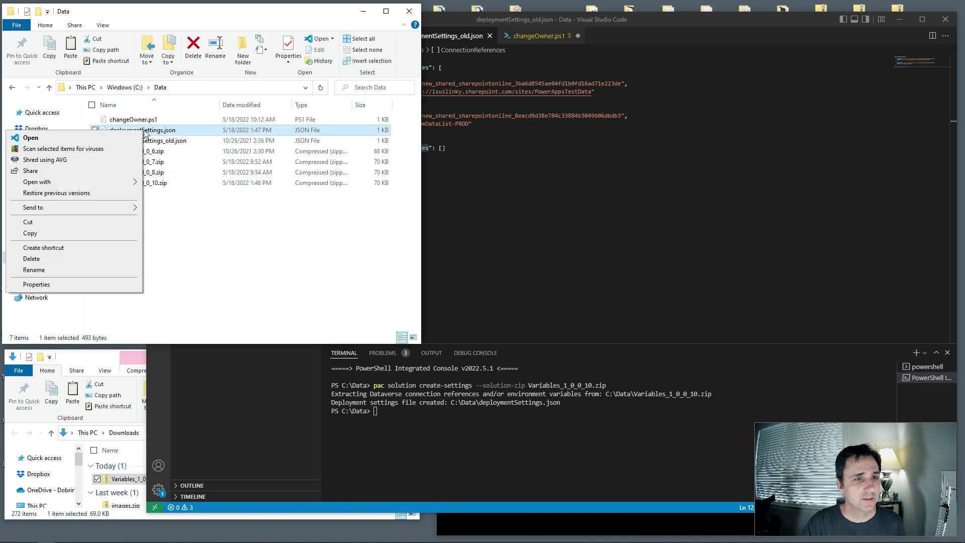
click(55, 139)
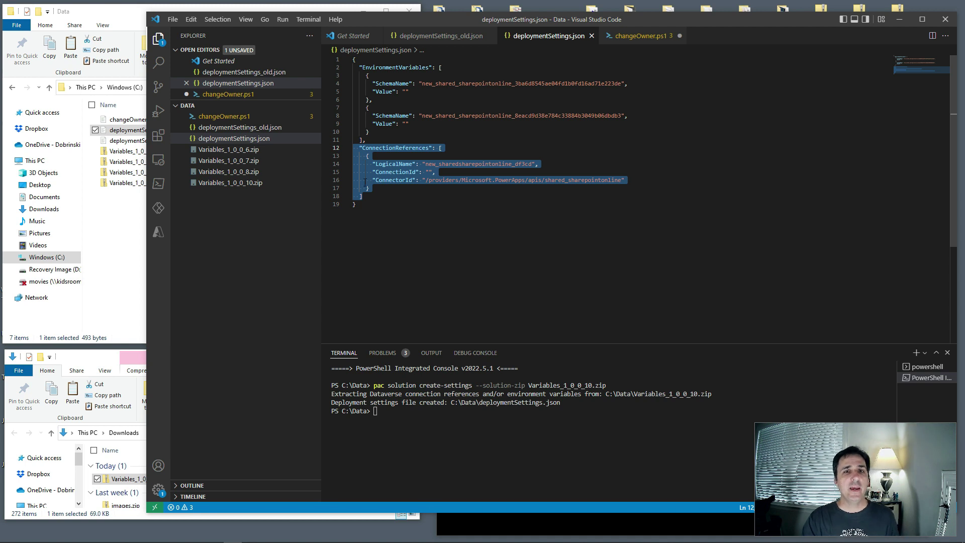
click(440, 172)
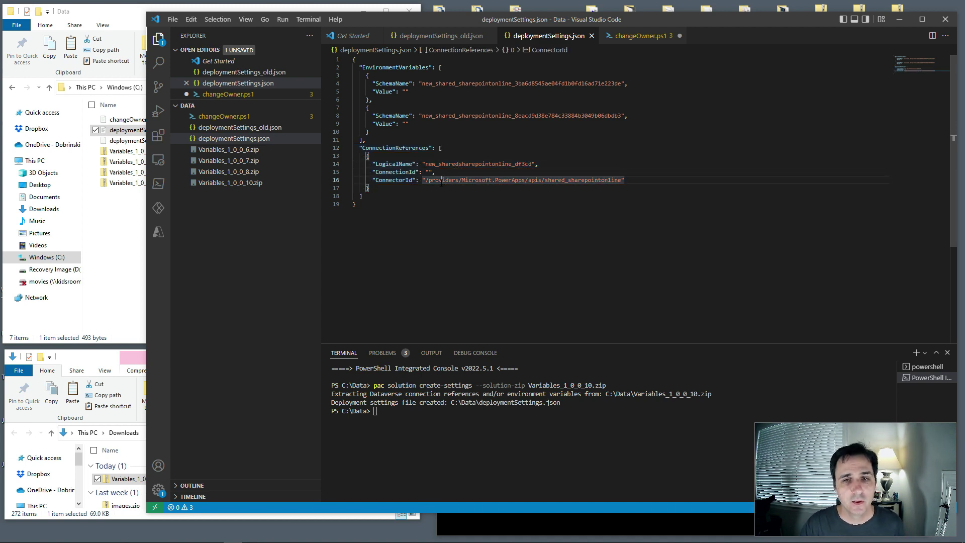
key(shift+Left)
key(shift+Left)
key(shift+Left)
click(452, 170)
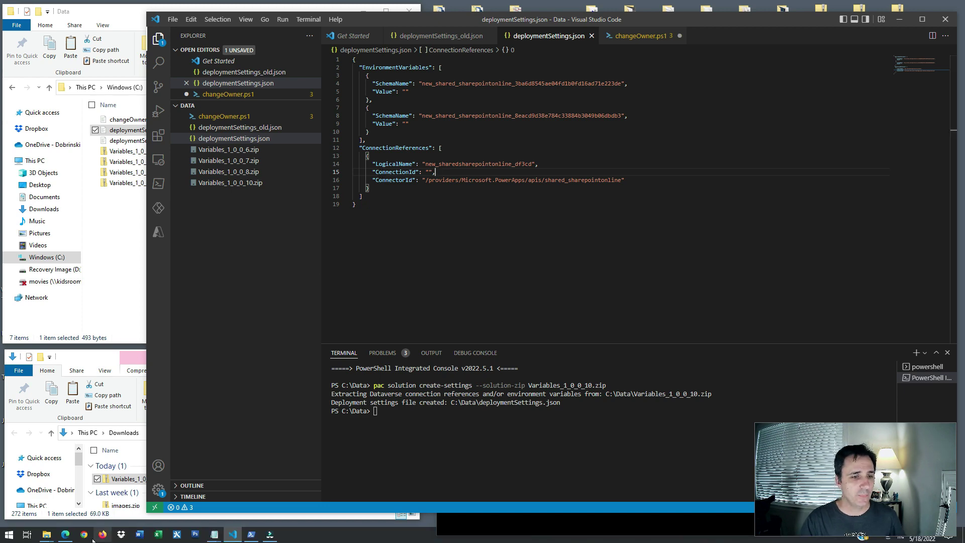
- Switch to Power Apps in the browser, change the environment to Sales Trial and show its Dataverse connections
click(65, 535)
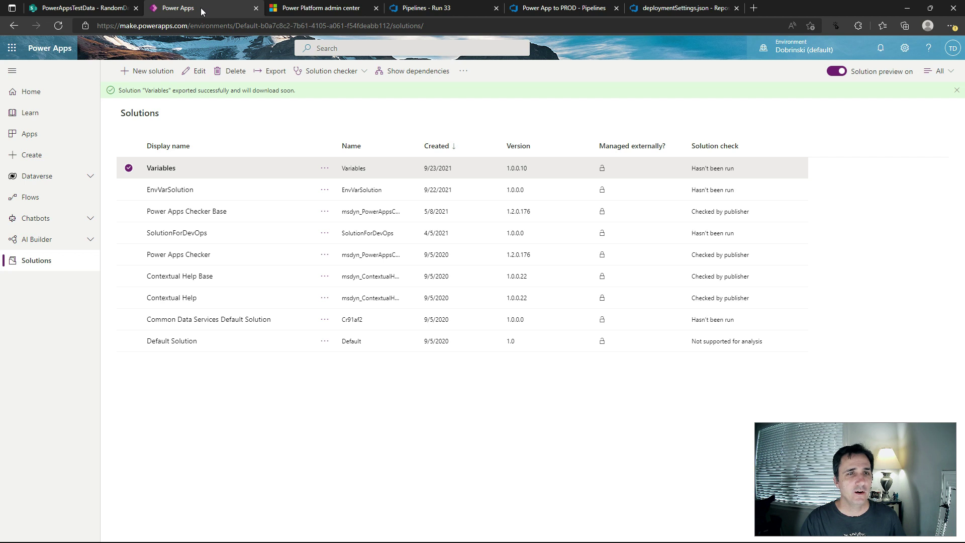
click(804, 49)
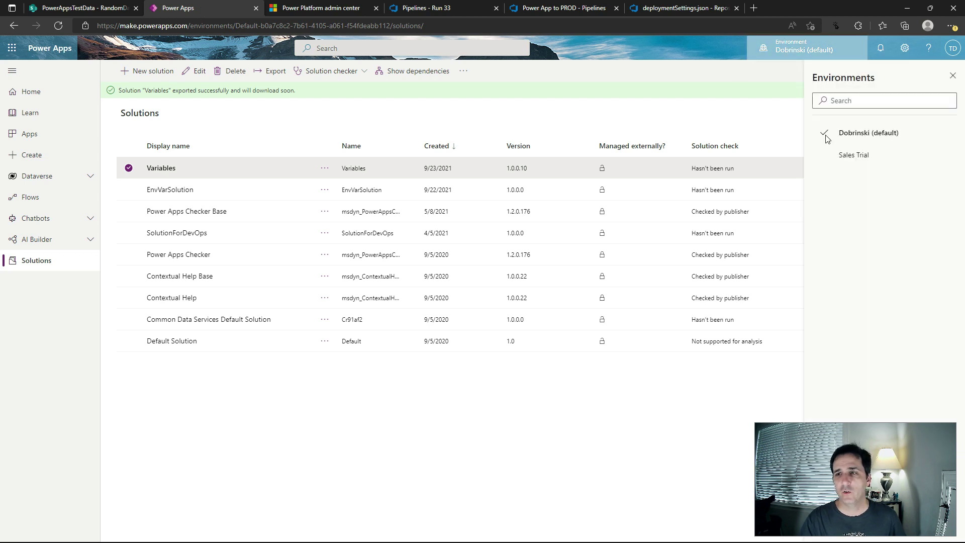
click(851, 157)
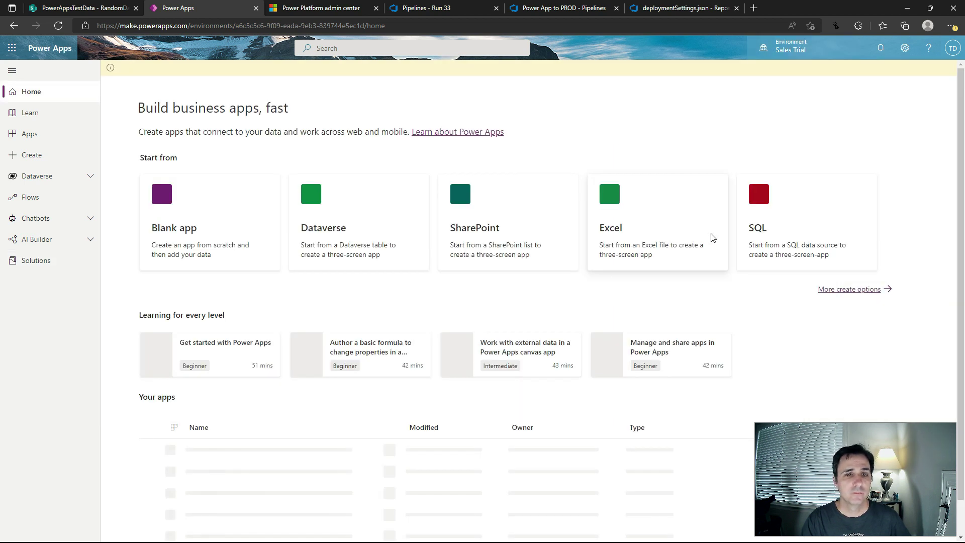
click(91, 180)
click(34, 284)
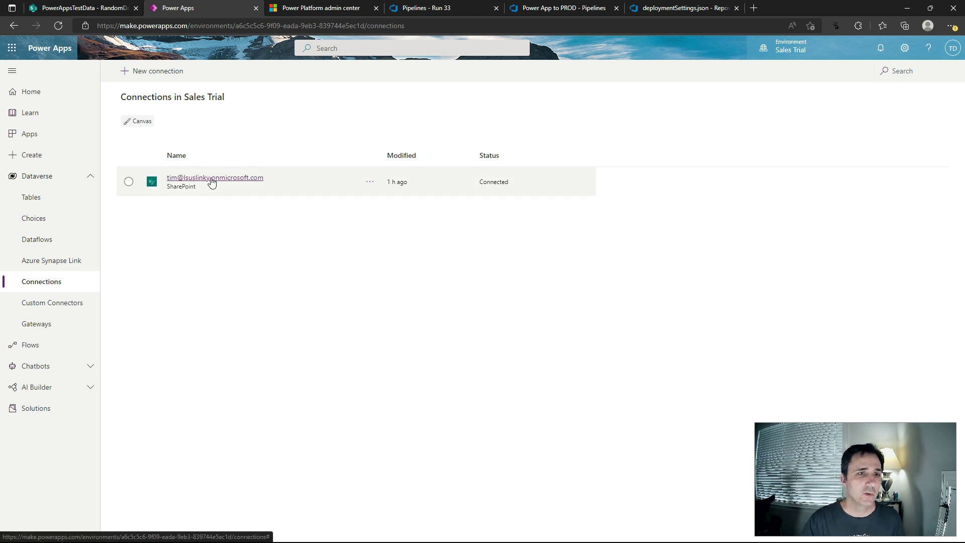
- Open the SharePoint connection's details and copy its connection ID, the shared-sharepointonl segment before /details, from the page URL
click(369, 182)
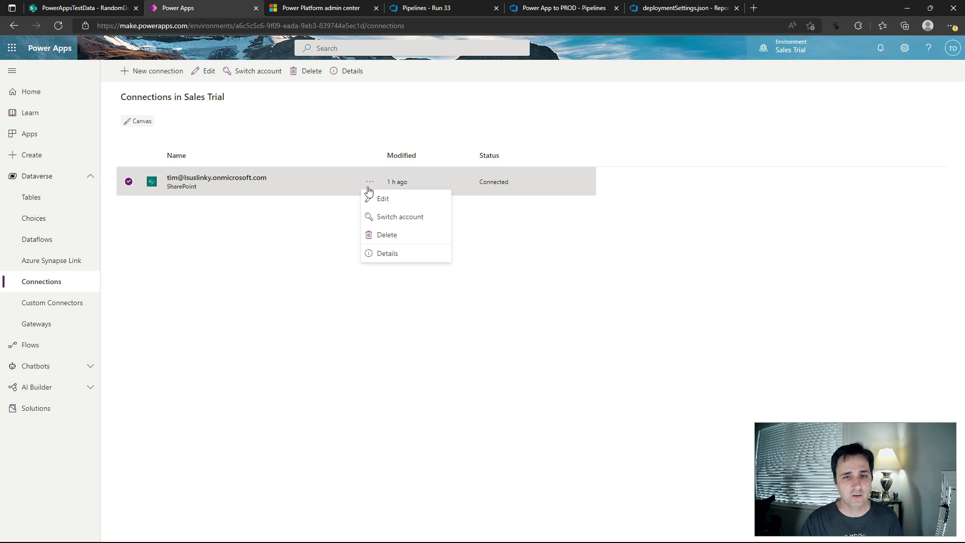
click(386, 254)
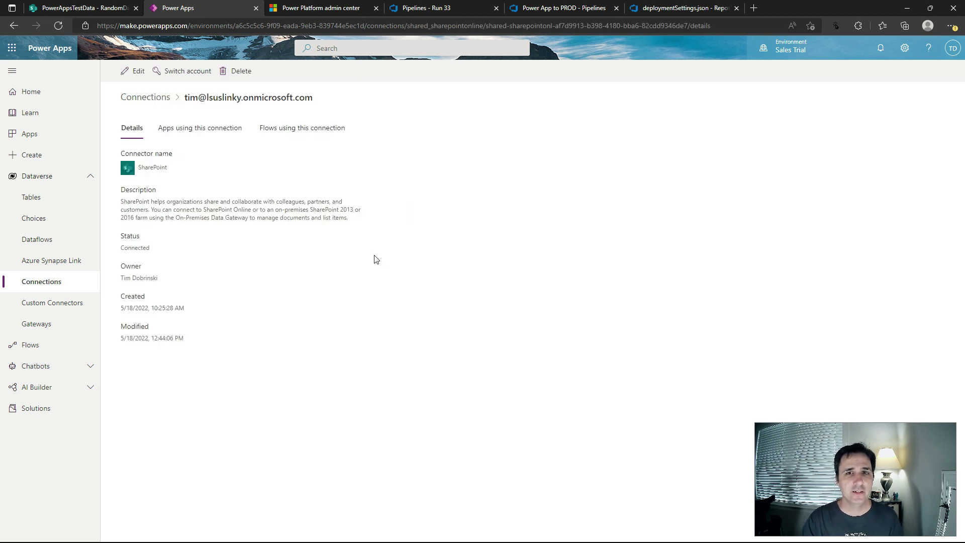
click(491, 26)
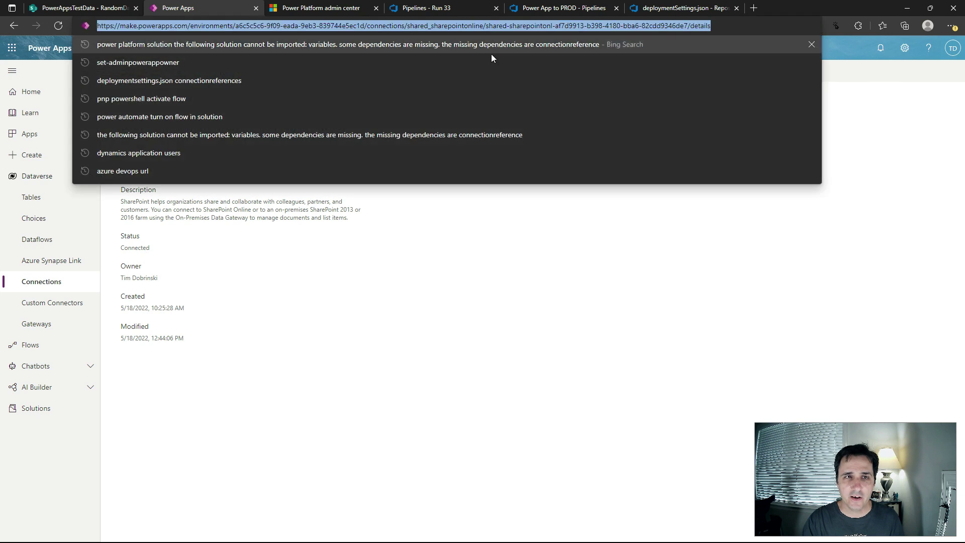
click(489, 26)
drag(501, 28, 673, 27)
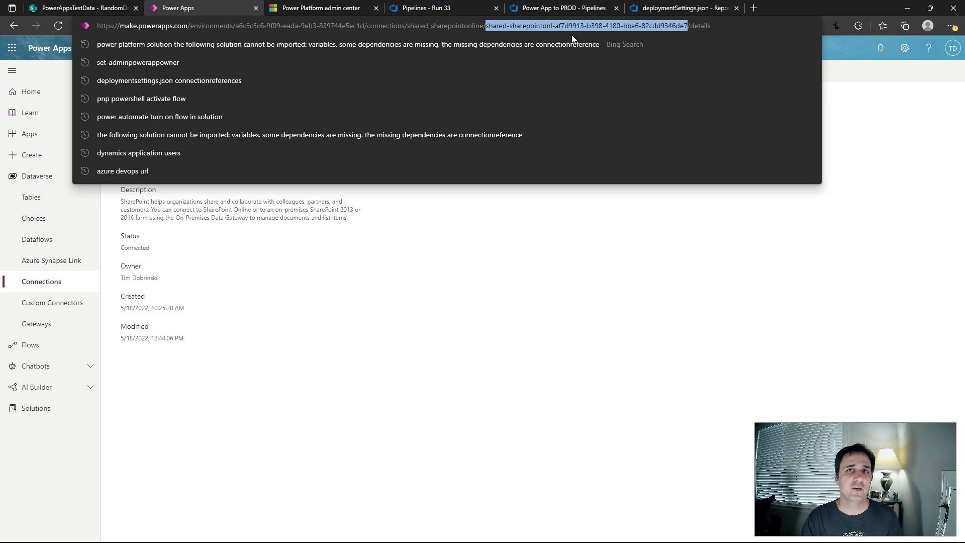
right_click(505, 26)
click(542, 100)
click(390, 257)
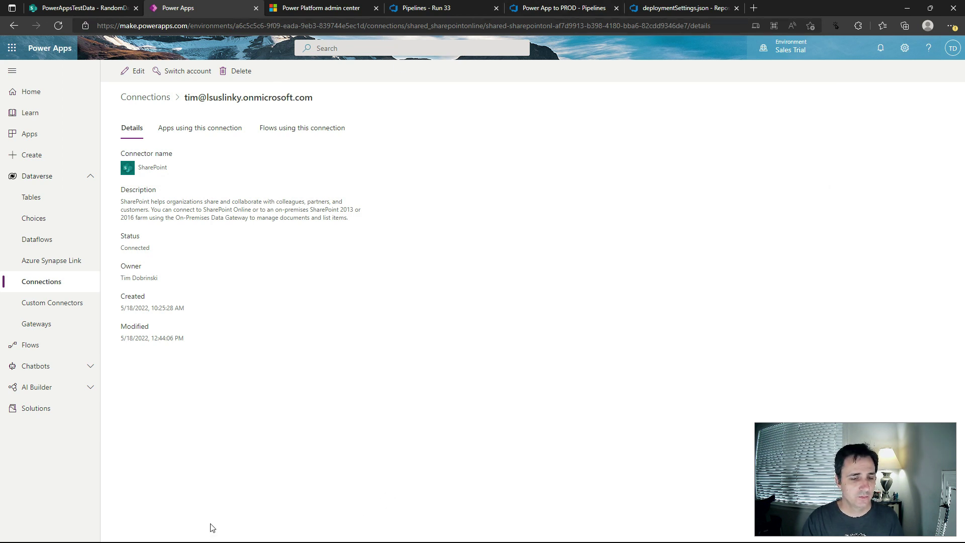
- Switch to Visual Studio Code and paste the copied SharePoint connection ID as the ConnectionId value in deploymentSettings.json
key(super)
click(242, 535)
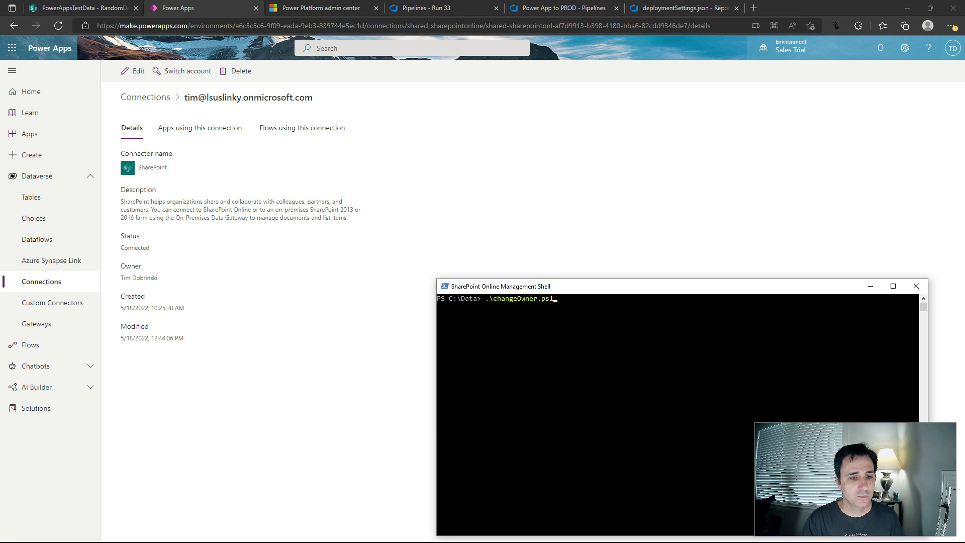
key(super)
click(239, 528)
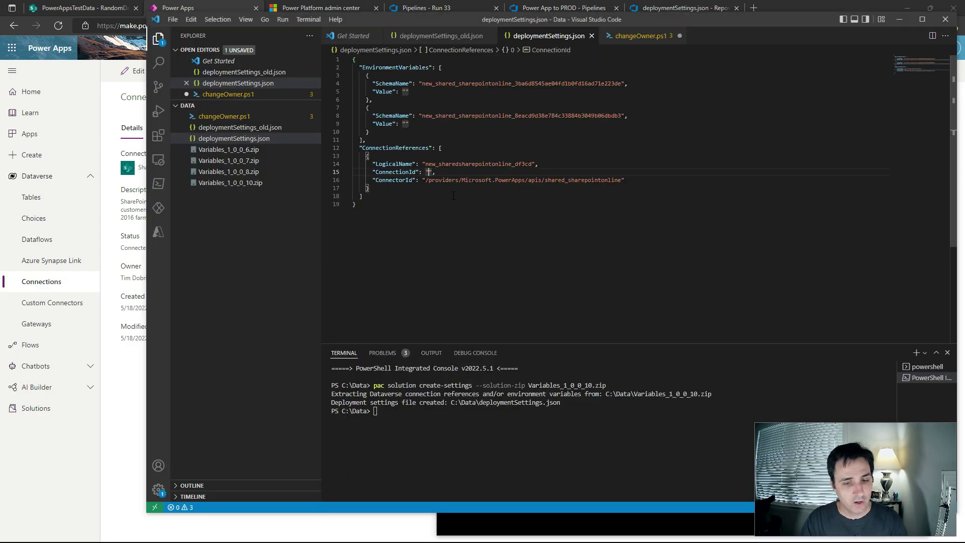
key(ctrl+v)
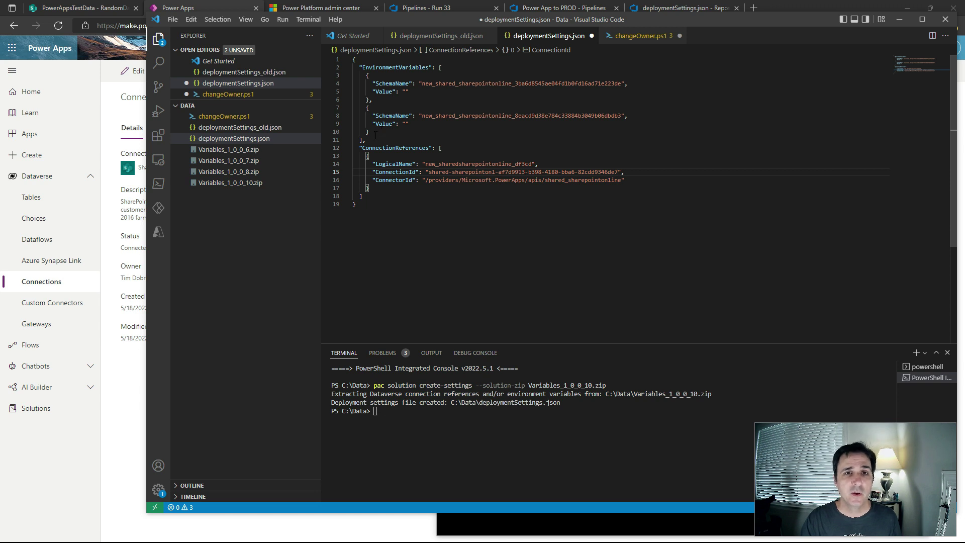
- Copy the ConnectionReferences block from the local deploymentSettings.json and replace the empty ConnectionReferences entry in the Azure DevOps repo's deploymentSettings.json with it
drag(374, 137, 347, 61)
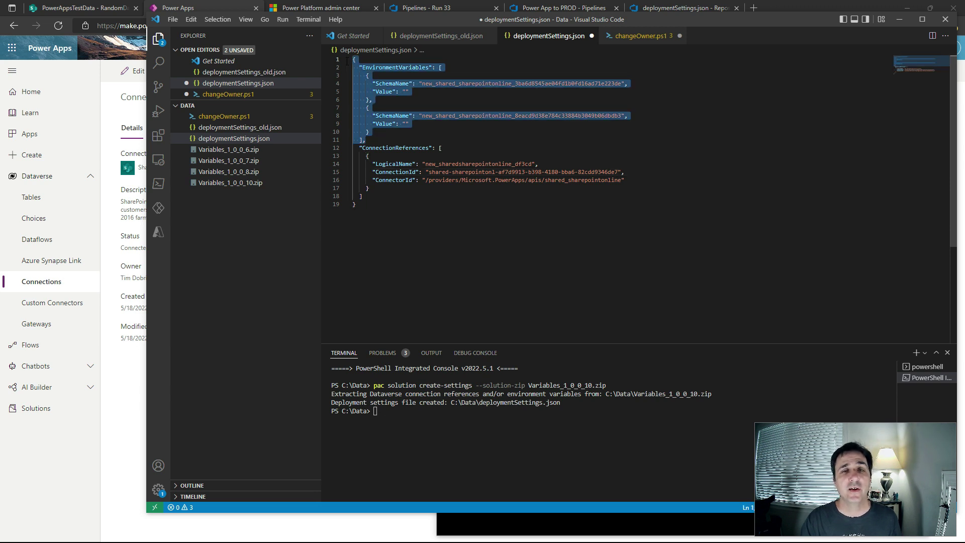
click(373, 197)
drag(377, 198, 345, 149)
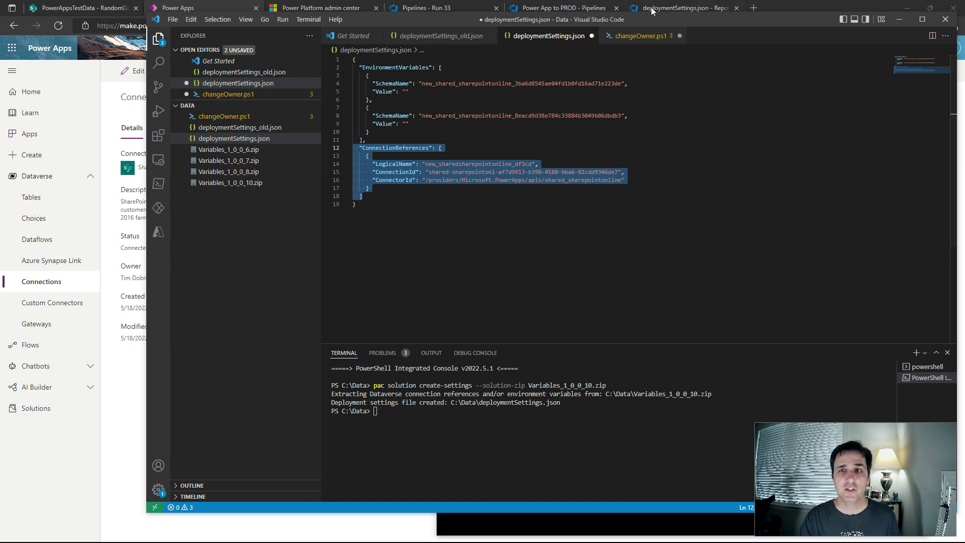
click(668, 8)
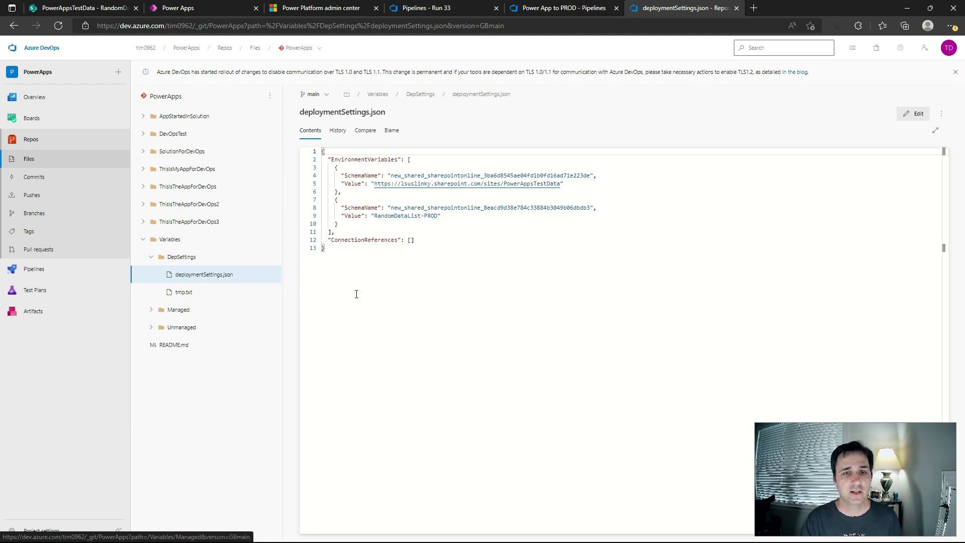
click(918, 114)
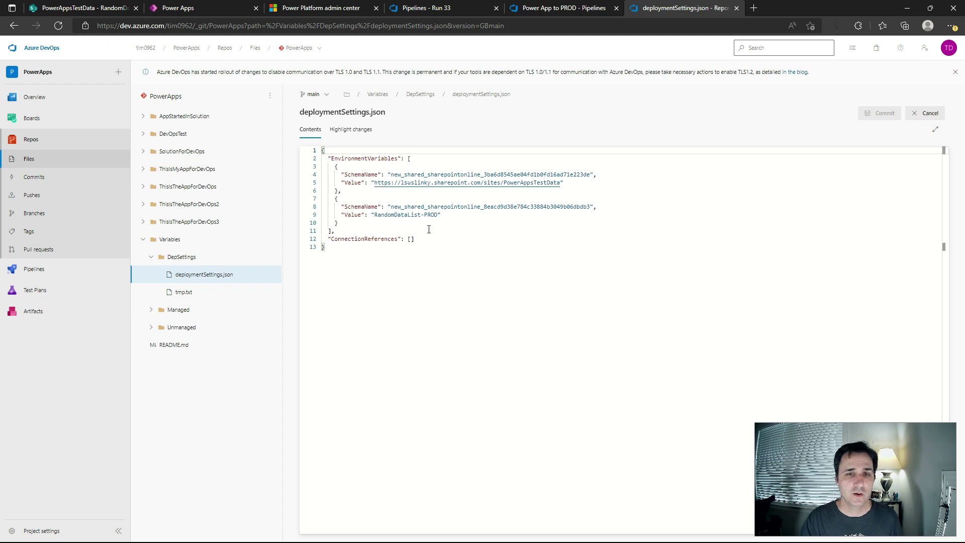
drag(419, 243, 321, 243)
key(ctrl+v)
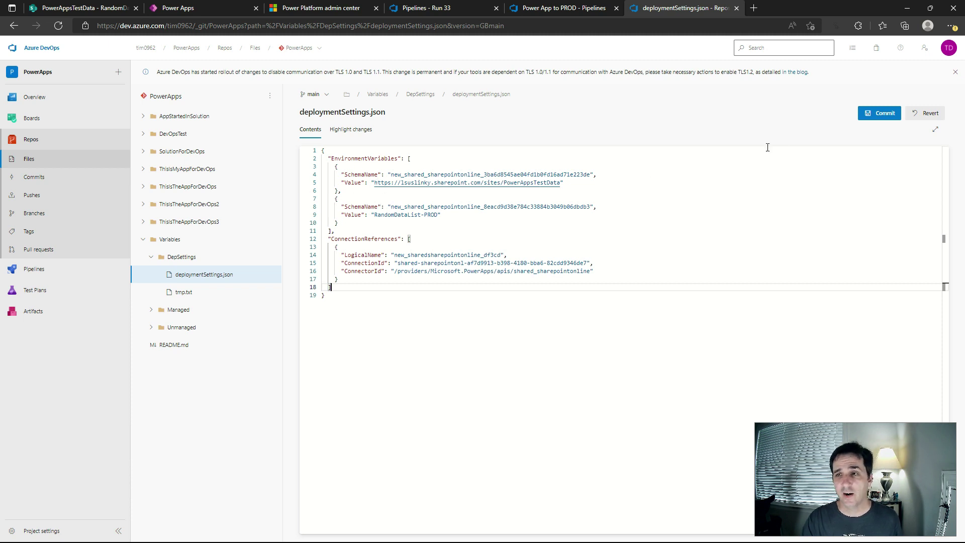
- Commit the edited deploymentSettings.json to the main branch with the default comment "Updated deploymentSettings.json"
click(877, 114)
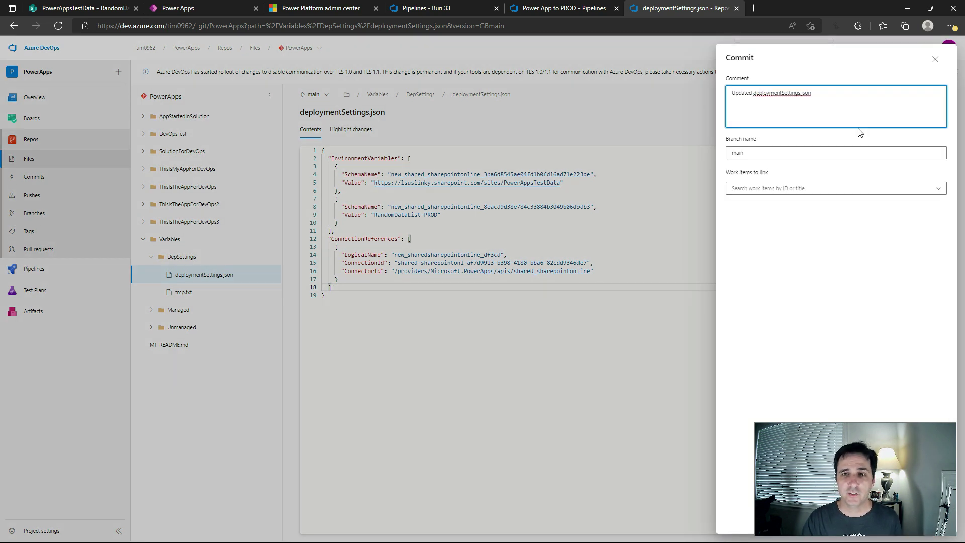
drag(814, 428, 562, 422)
click(929, 517)
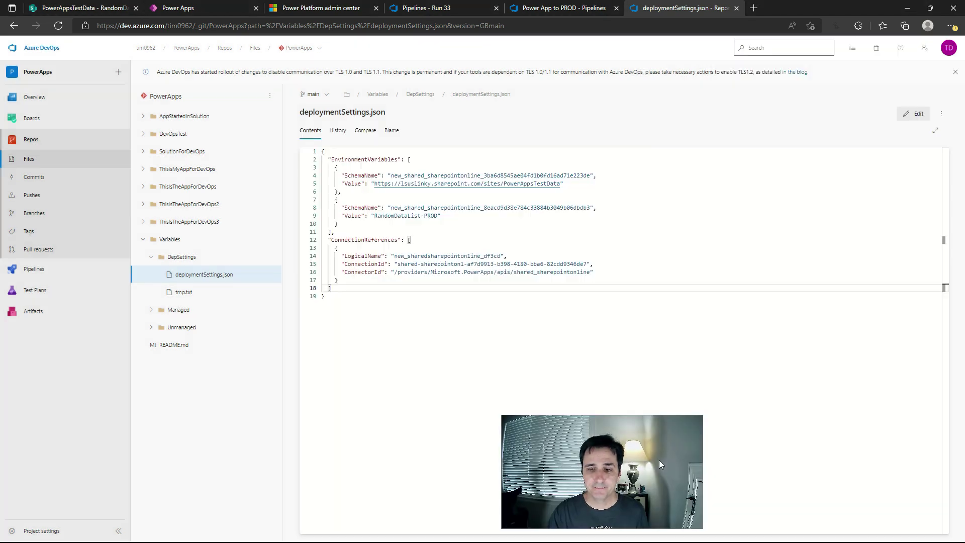
drag(626, 423, 872, 424)
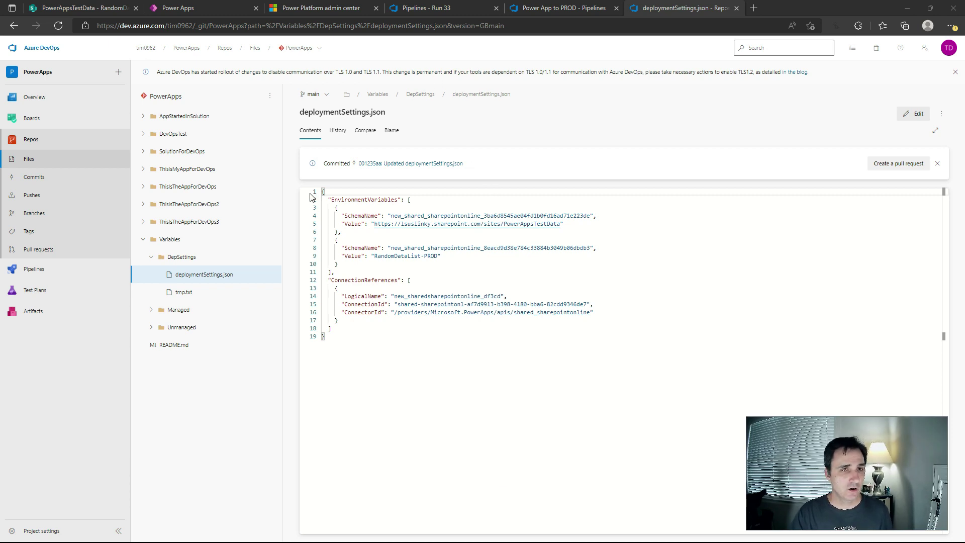
- Start a new run of the POwerApps Video Demo pipeline on the main branch with the vs2017-win2016 agent specification
click(441, 13)
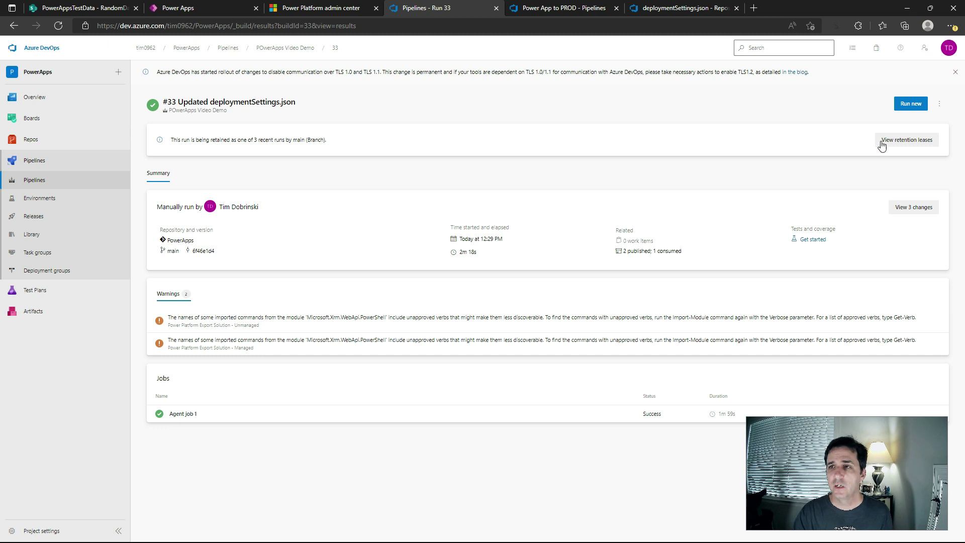
click(903, 106)
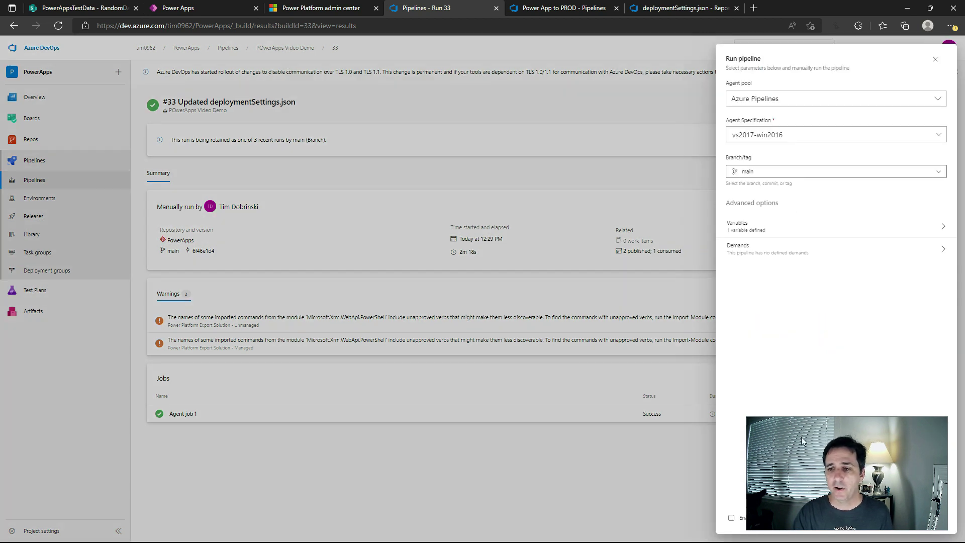
drag(789, 423, 58, 426)
click(934, 519)
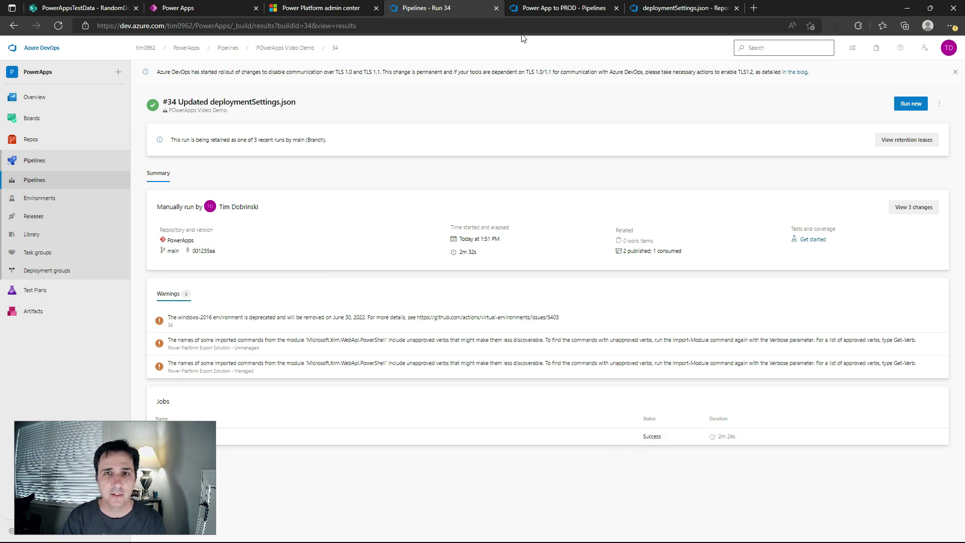
- Create a new release from the Power App to PROD pipeline and open its progress page in a separate tab to follow Push to Prod
click(554, 12)
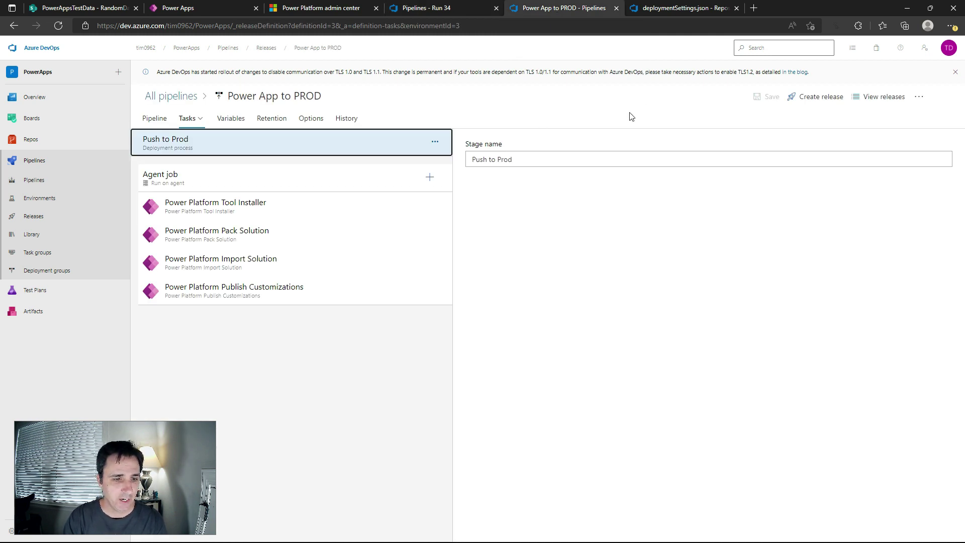
click(820, 99)
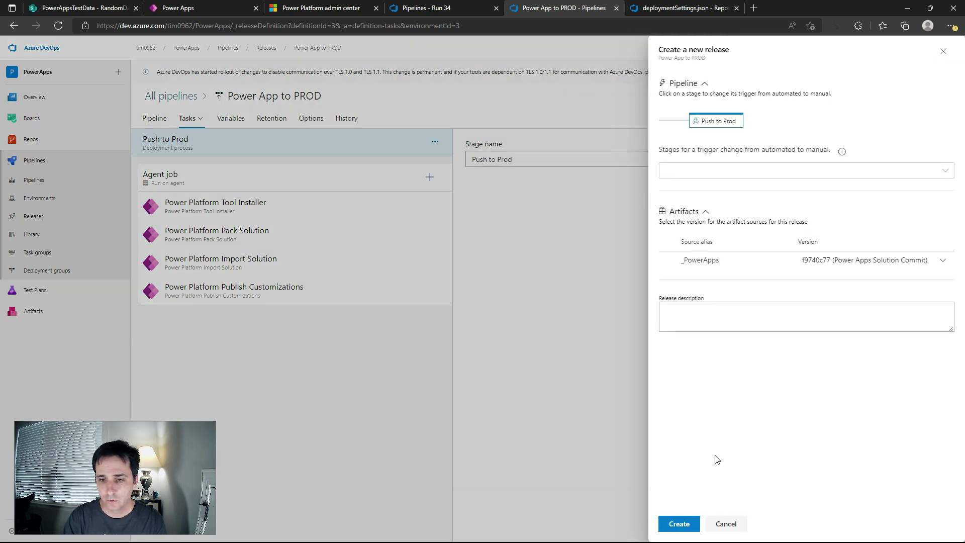
click(682, 527)
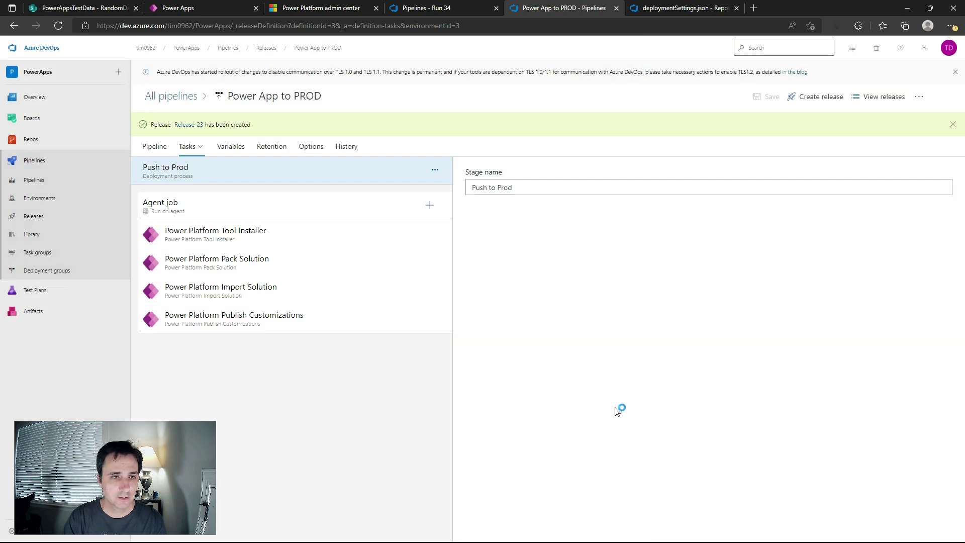
right_click(189, 125)
click(221, 133)
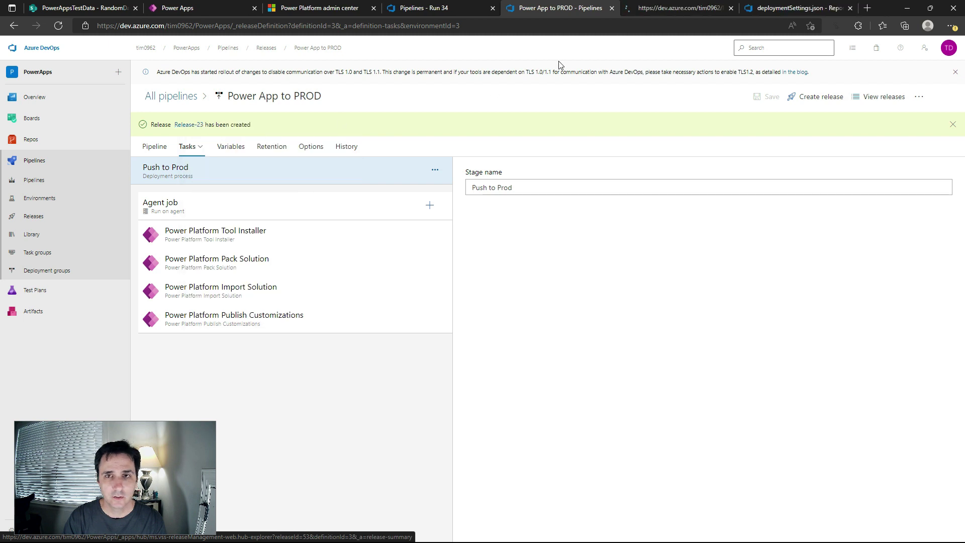
click(646, 12)
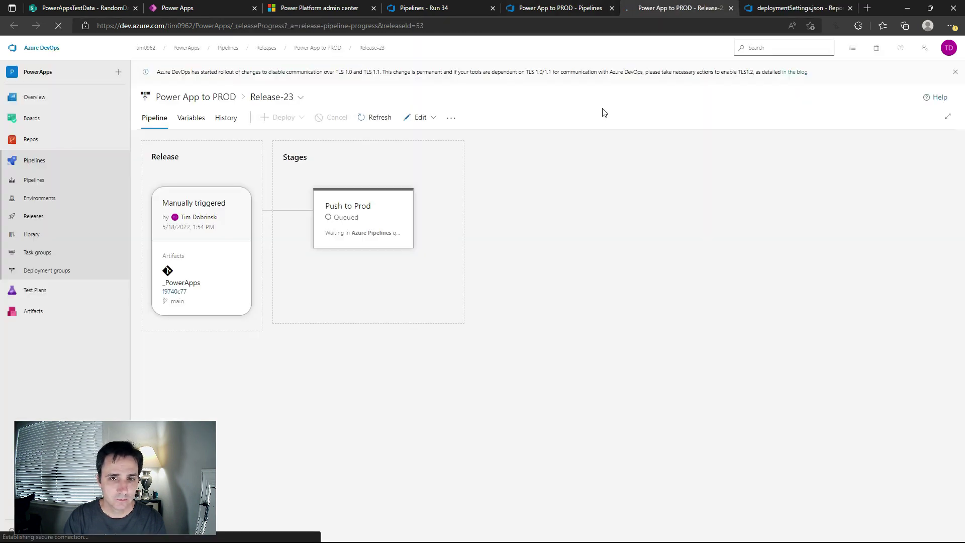
mouse_move(383, 263)
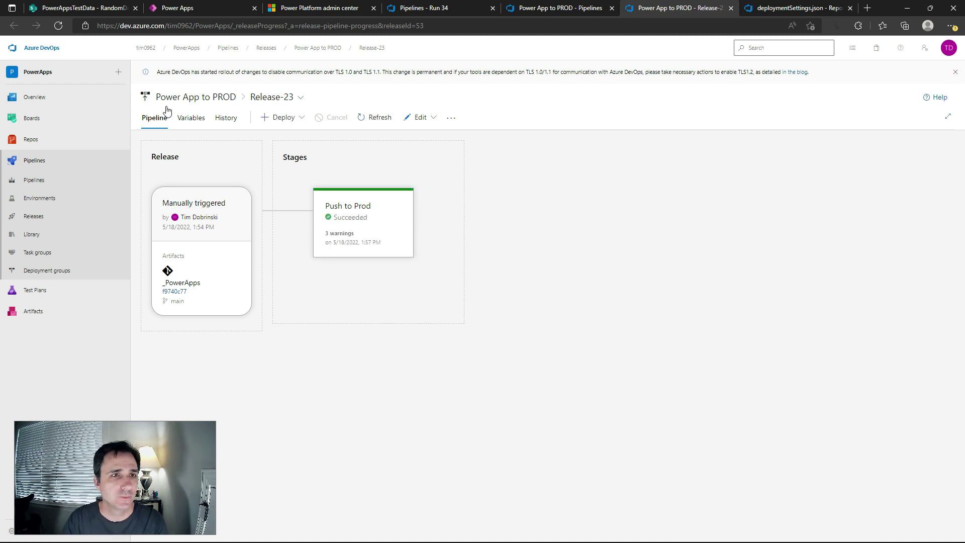
- Return to Power Apps in Sales Trial, switch to the SharePoint Online Management Shell and run .\changeOwner.ps1
click(203, 9)
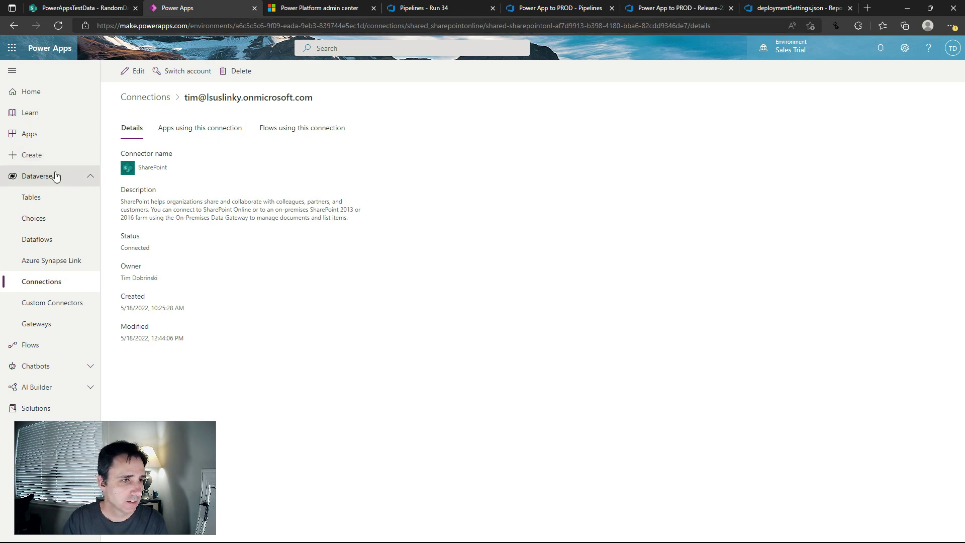
click(73, 180)
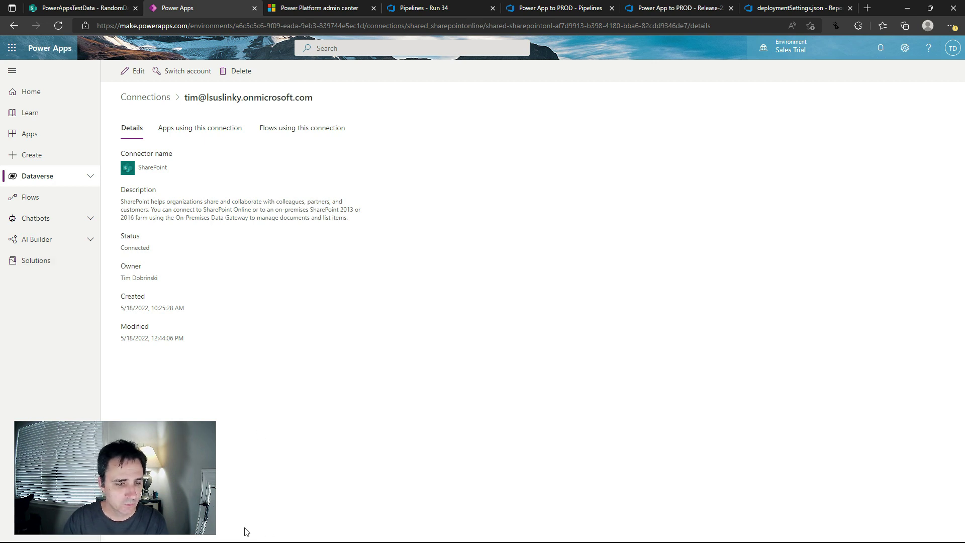
key(super)
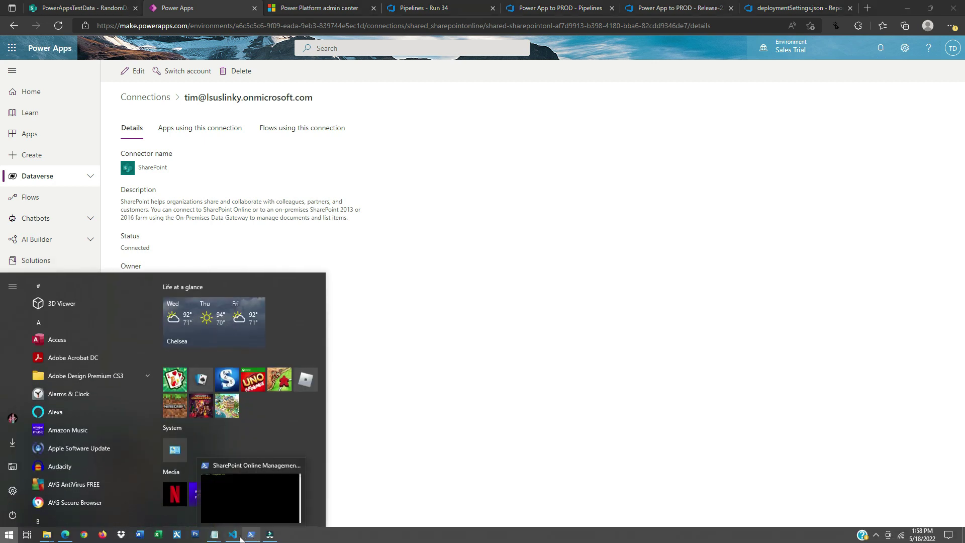
click(250, 537)
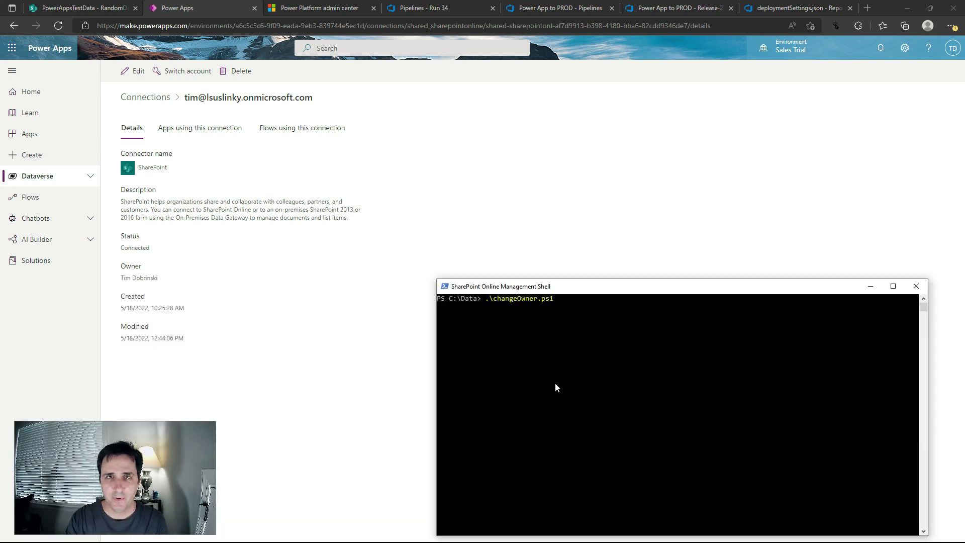
key(Return)
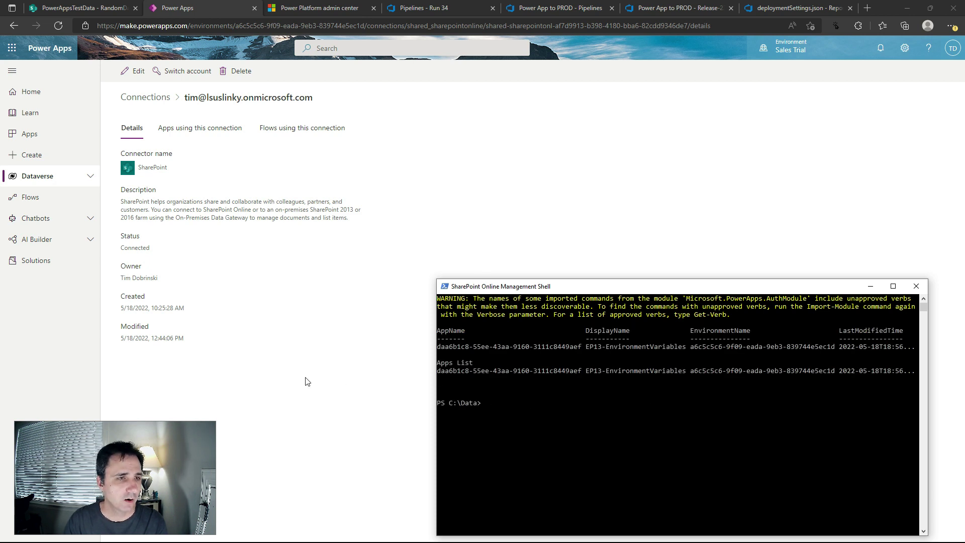
- Check the solutions, apps, cloud flows and shared flows in the Sales Trial environment for the deployed components
click(42, 262)
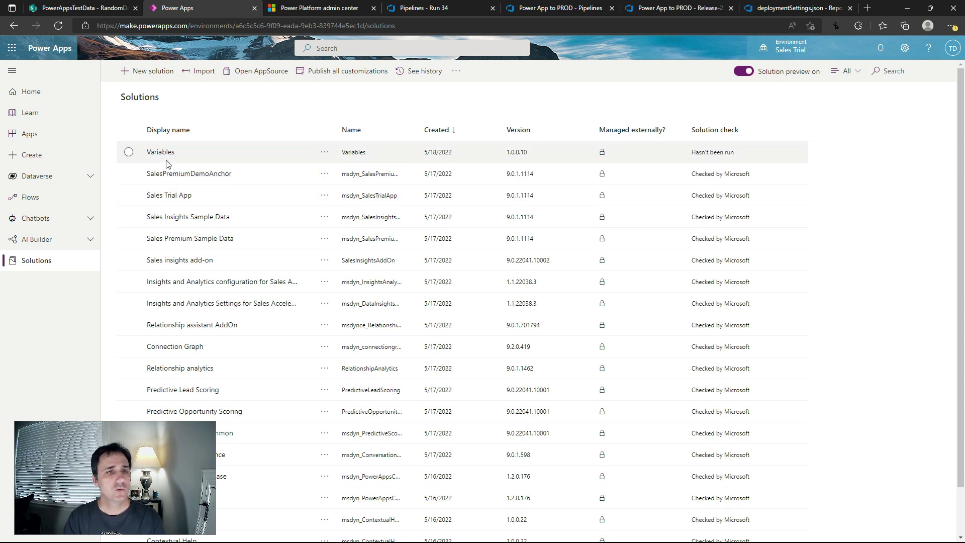
click(46, 139)
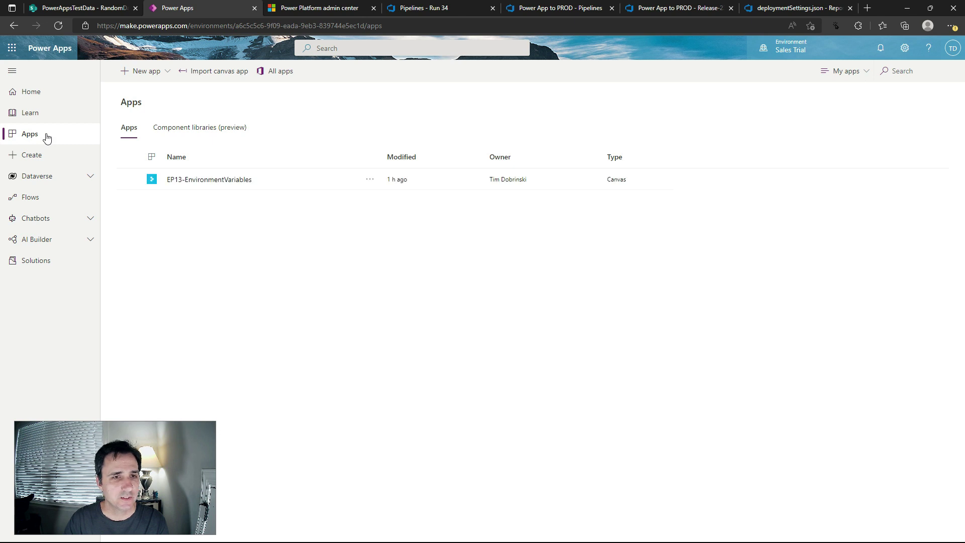
click(41, 263)
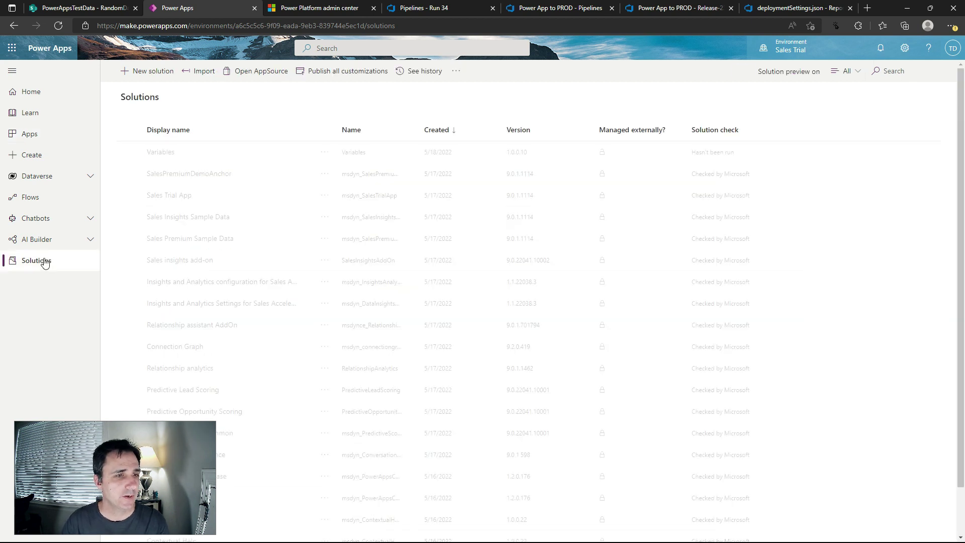
click(62, 203)
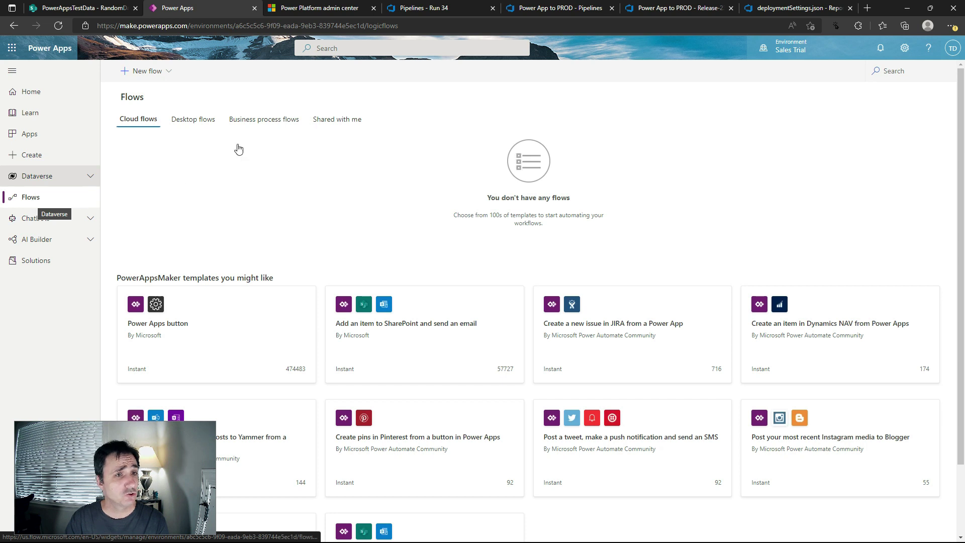
click(320, 123)
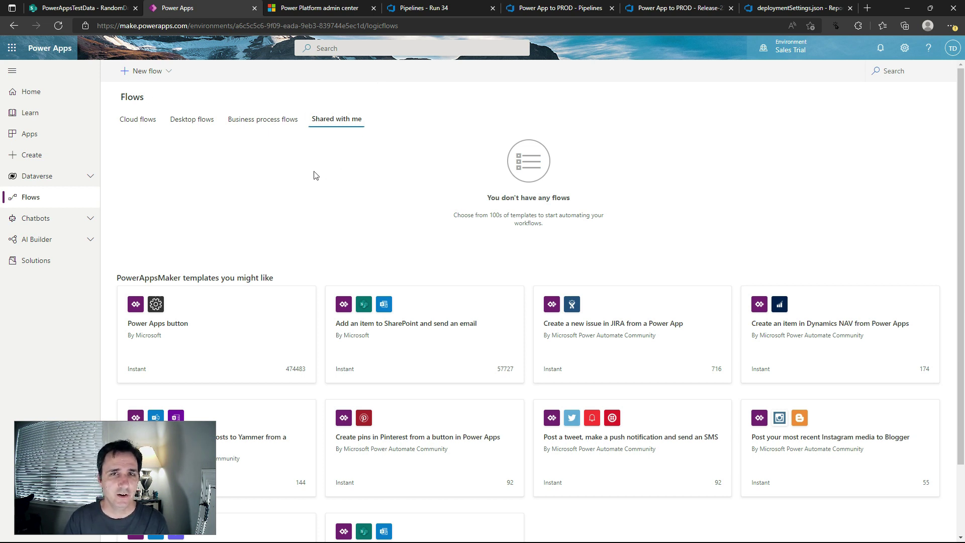
- Open TestFlowForEnvVars from the Variables solution and check the flow's owners
click(56, 261)
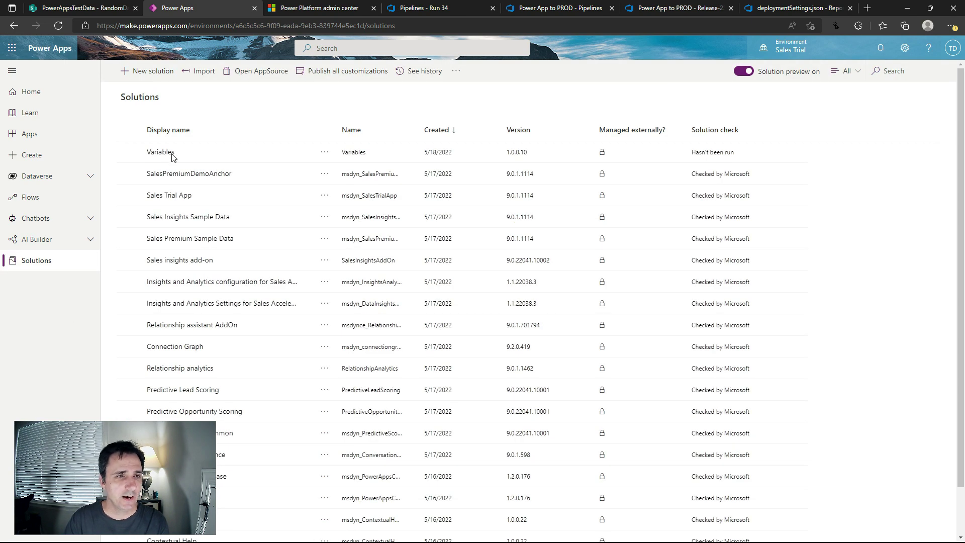
click(154, 153)
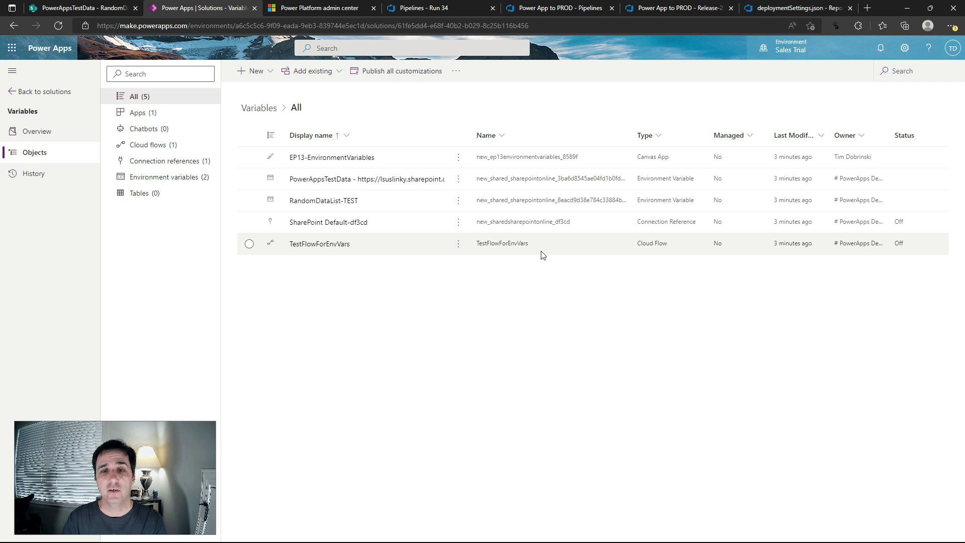
click(380, 245)
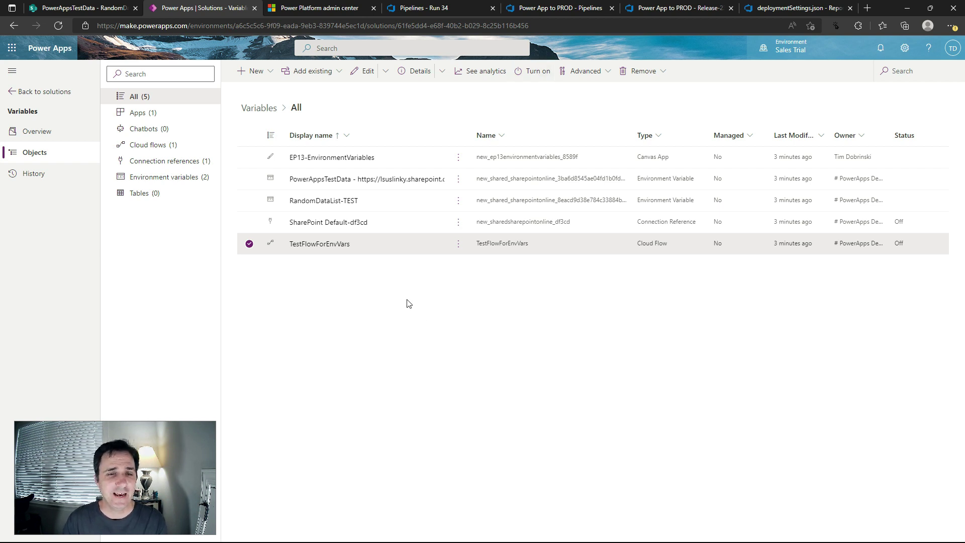
click(310, 245)
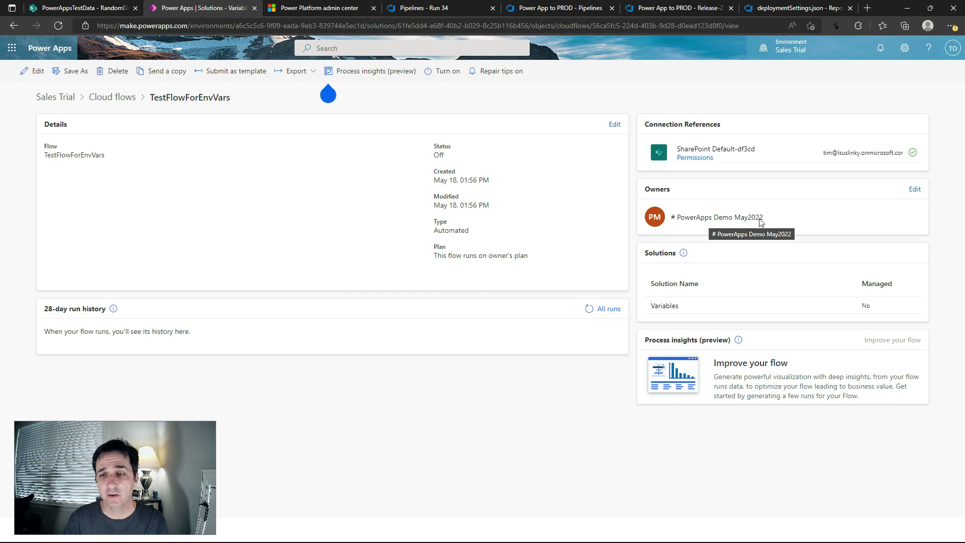
click(866, 203)
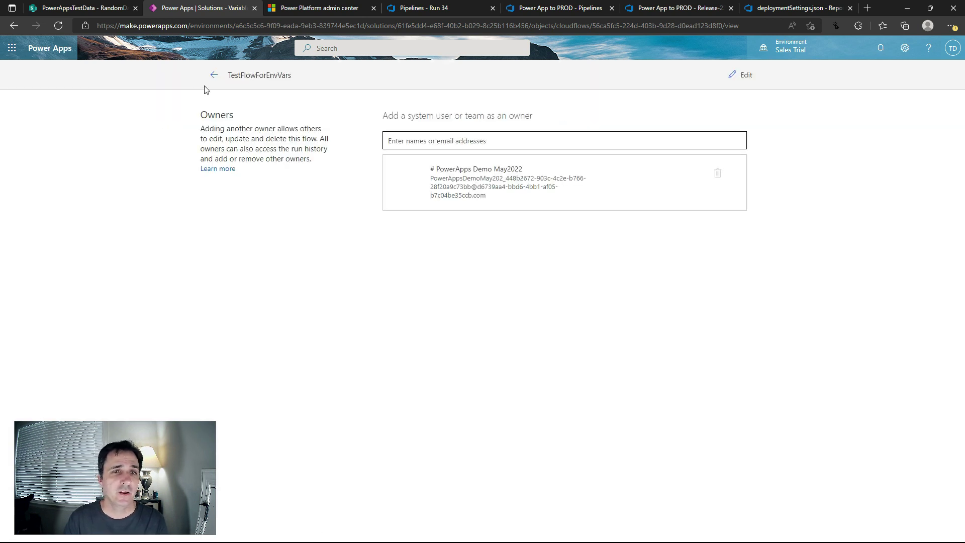
click(213, 77)
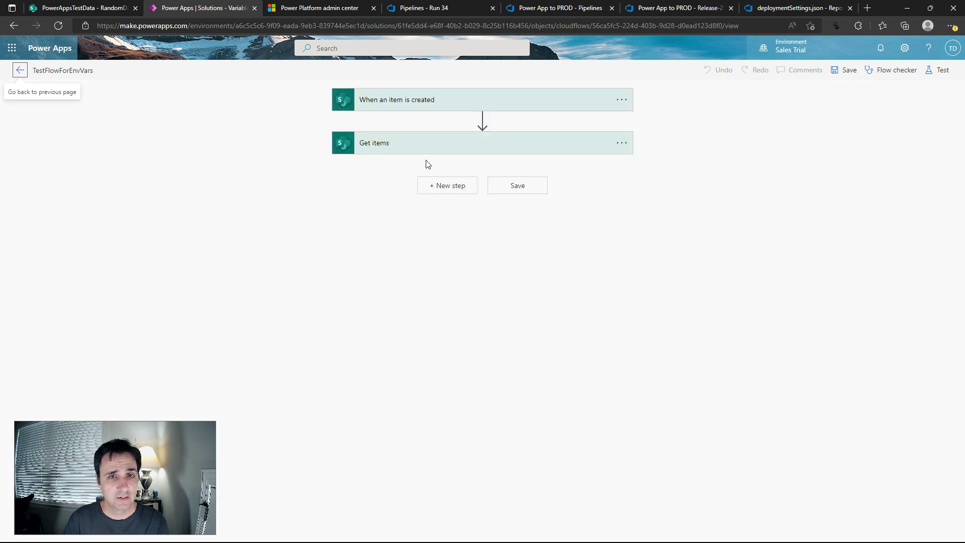
- Examine the Site Address and List Name in TestFlowForEnvVars' "When an item is created" and "Get items" steps, and return to the solution's objects
click(396, 103)
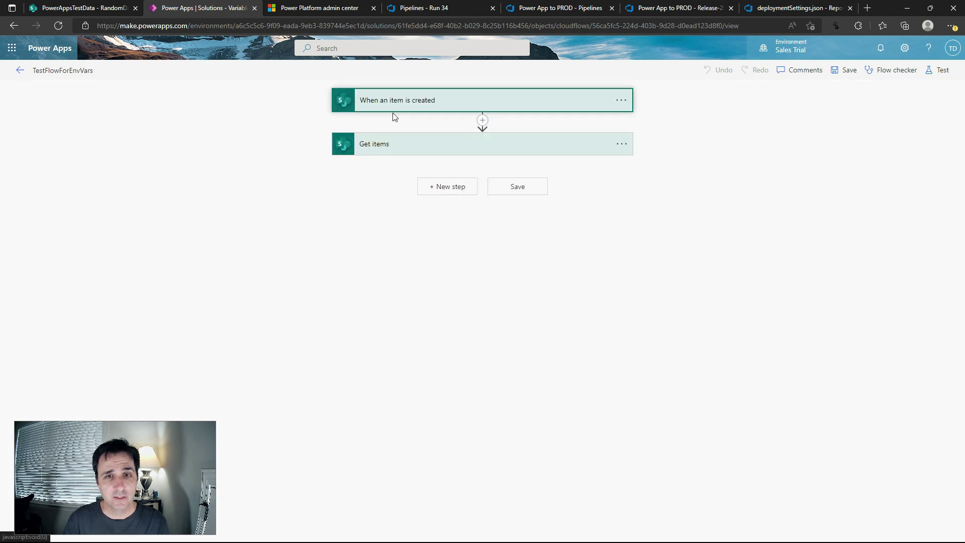
click(407, 214)
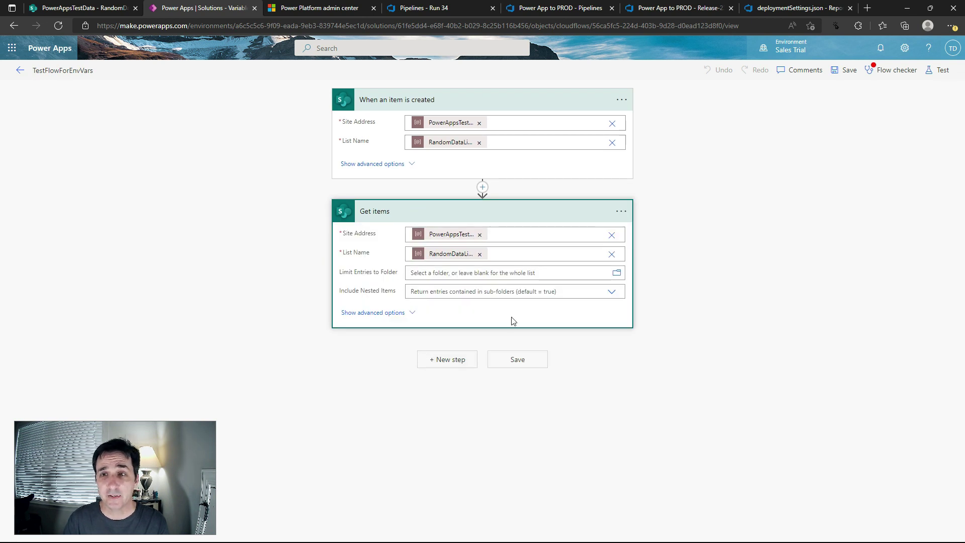
click(21, 72)
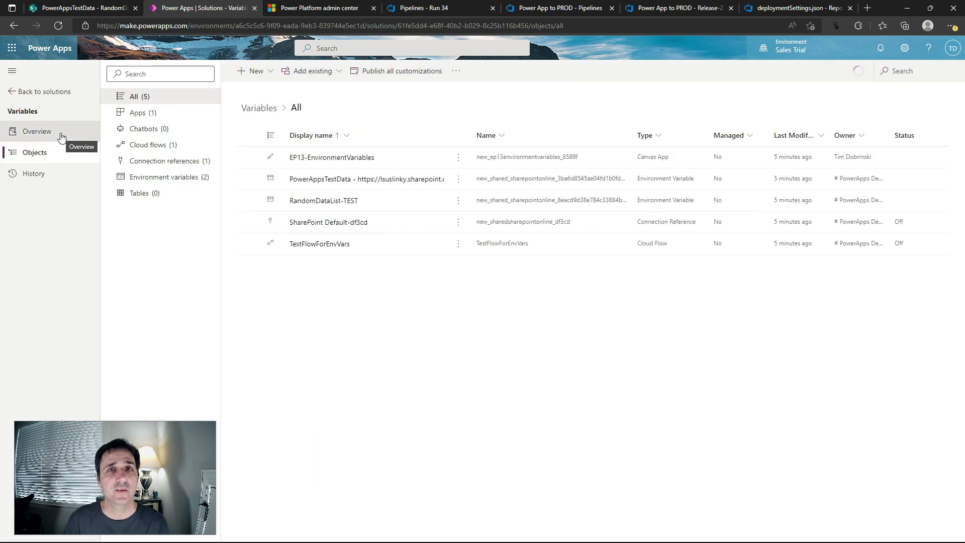
- Turn on the TestFlowForEnvVars cloud flow in the Variables solution and go back from the solution
click(253, 254)
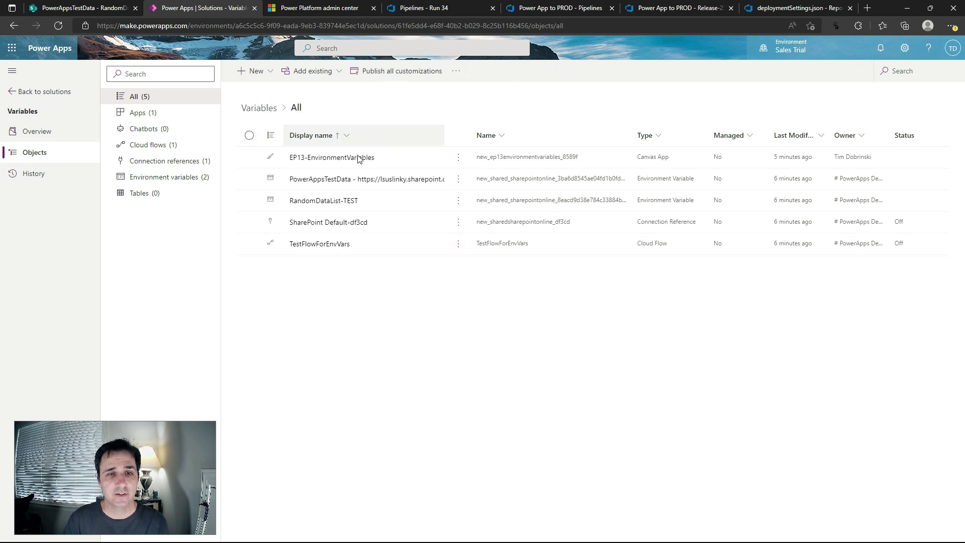
click(250, 244)
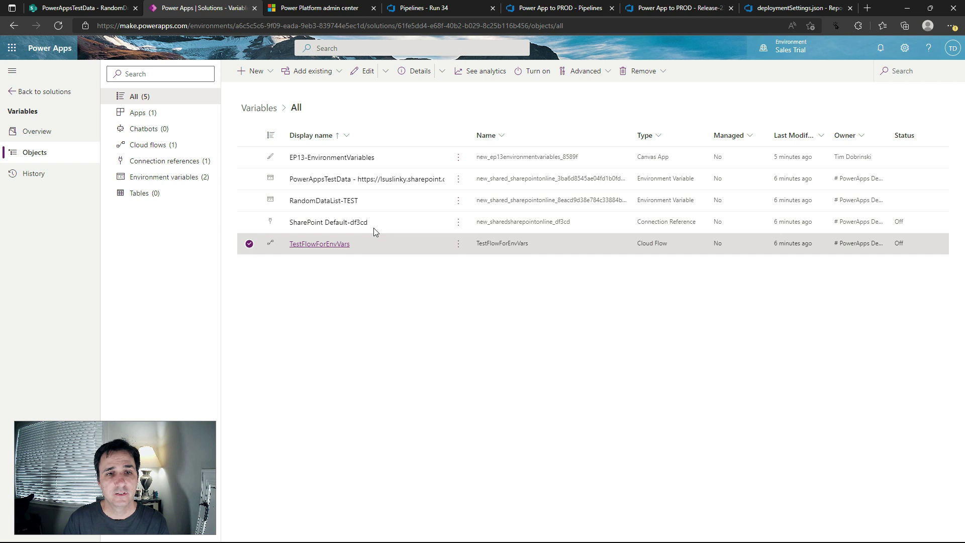
click(525, 81)
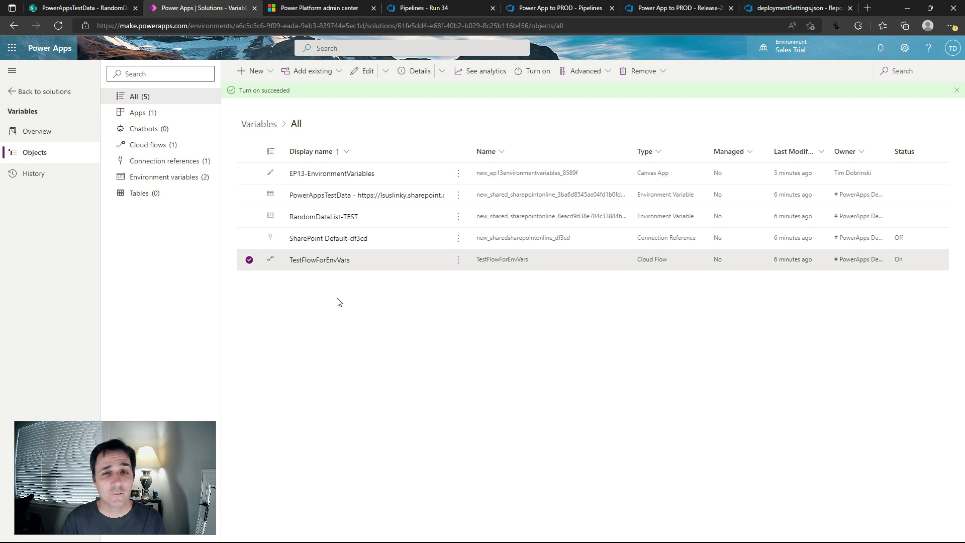
key(alt+Left)
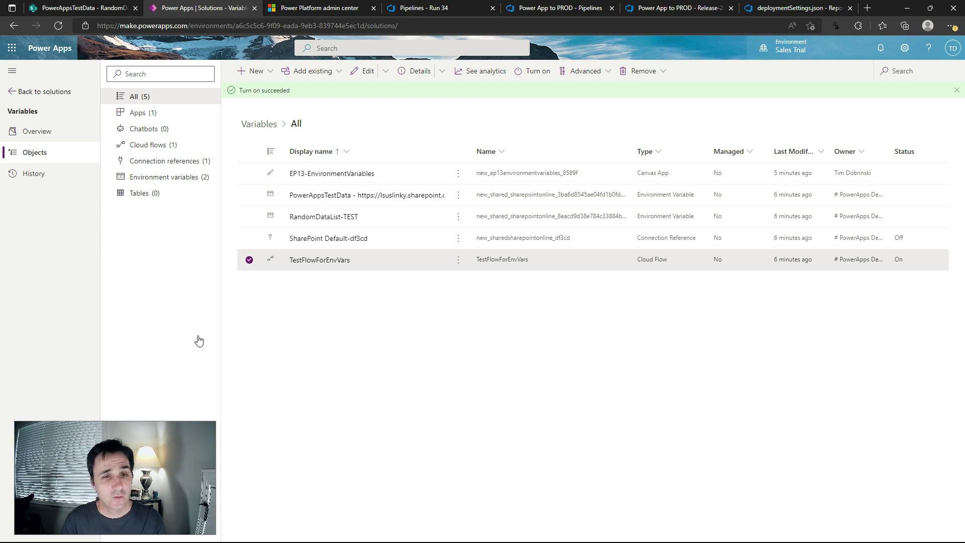